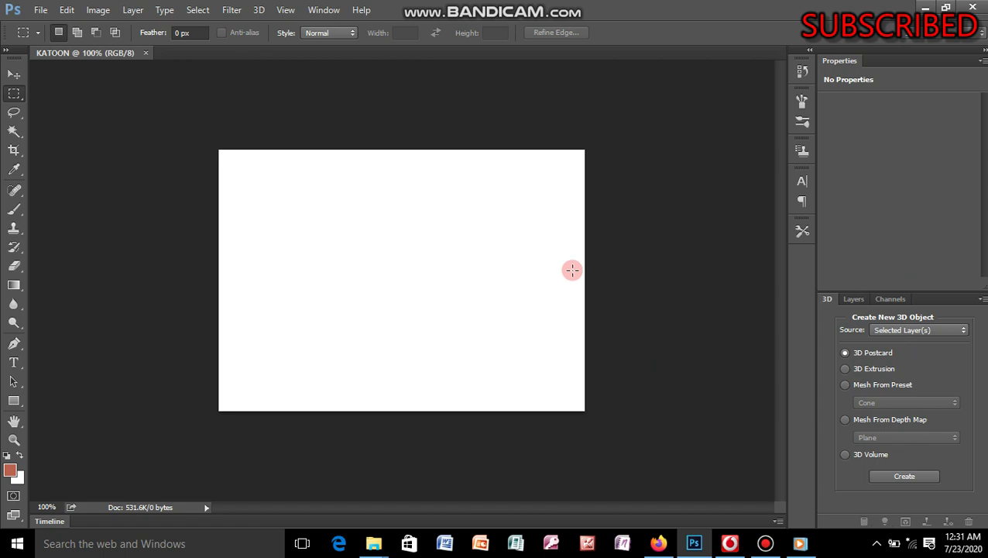
Drag the IMG_8147 photo from the desktop into the KATOON canvas in Photoshop.
click(924, 8)
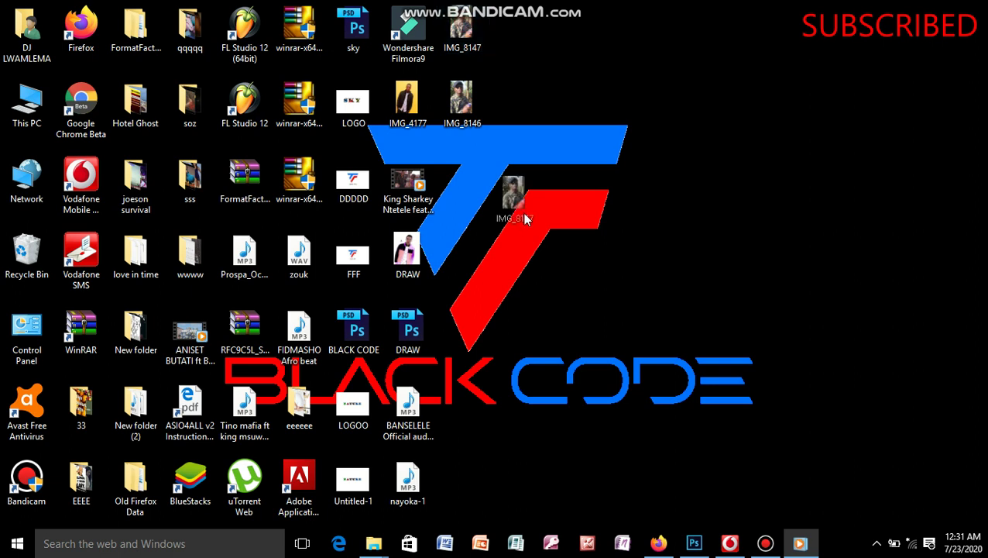
drag(465, 27, 799, 478)
mouse_move(707, 528)
mouse_down()
mouse_move(700, 539)
mouse_move(426, 292)
mouse_up()
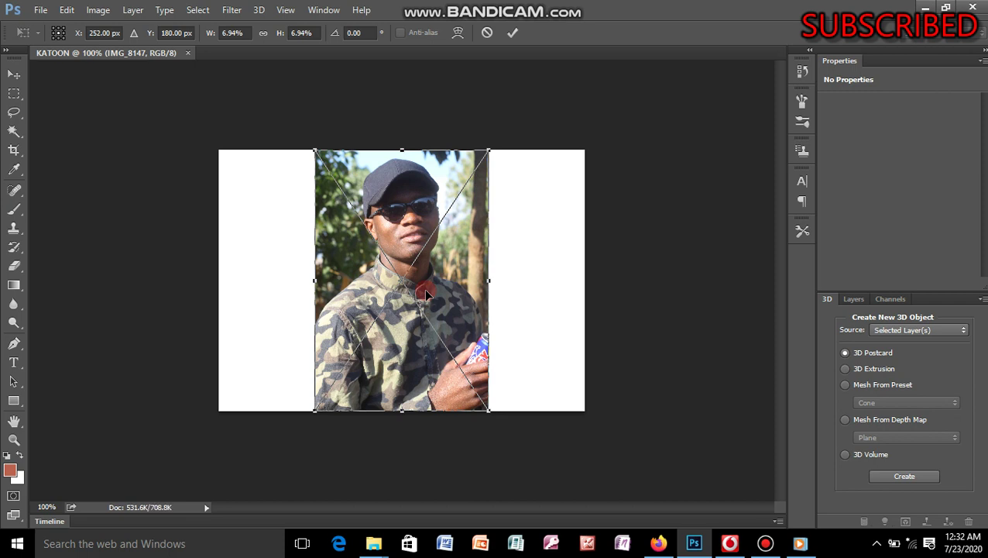
Commit the IMG_8147 placement as a 3.333 × 5 in embedded smart object.
click(511, 35)
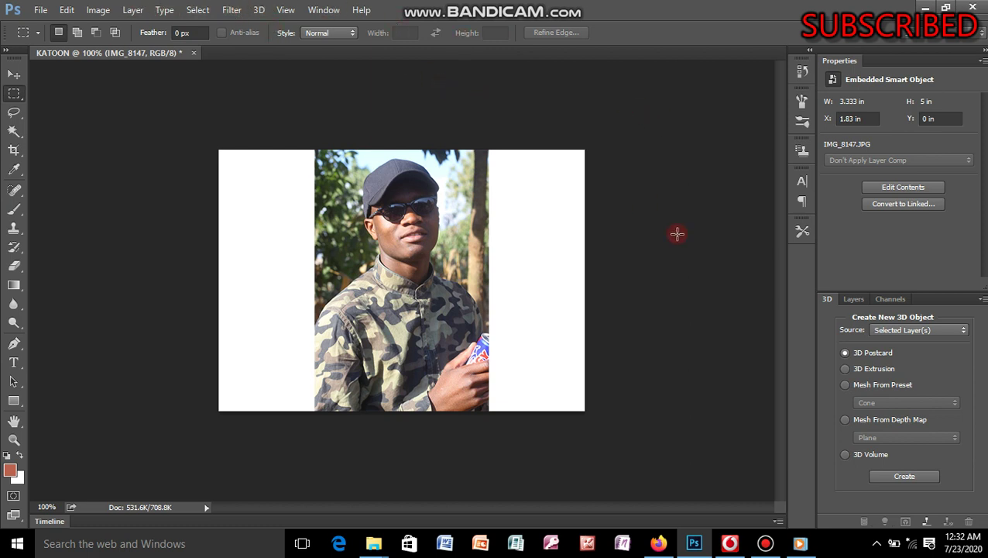
Unlock the Background into Layer 0, dismiss Layer Style unchanged, and select the IMG_8147 layer.
click(854, 300)
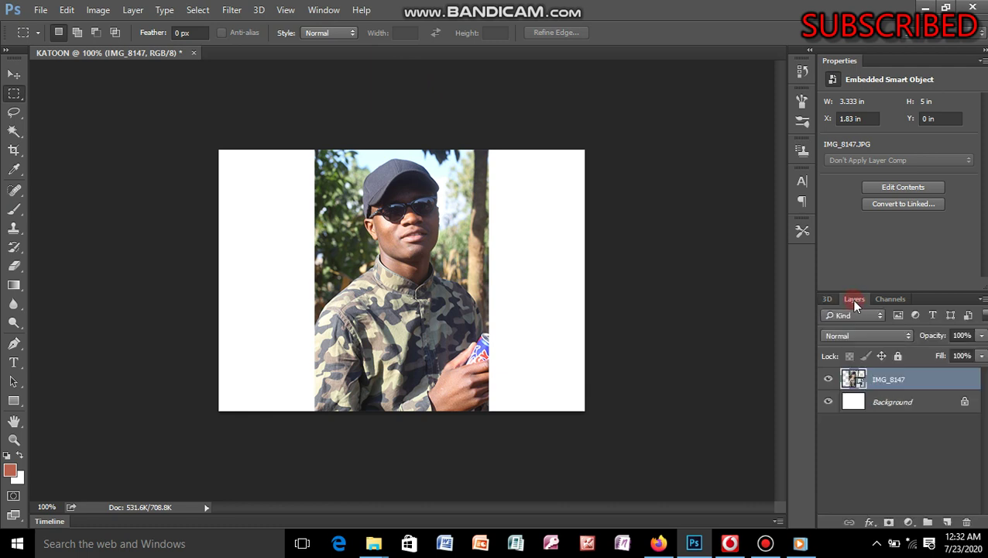
click(829, 300)
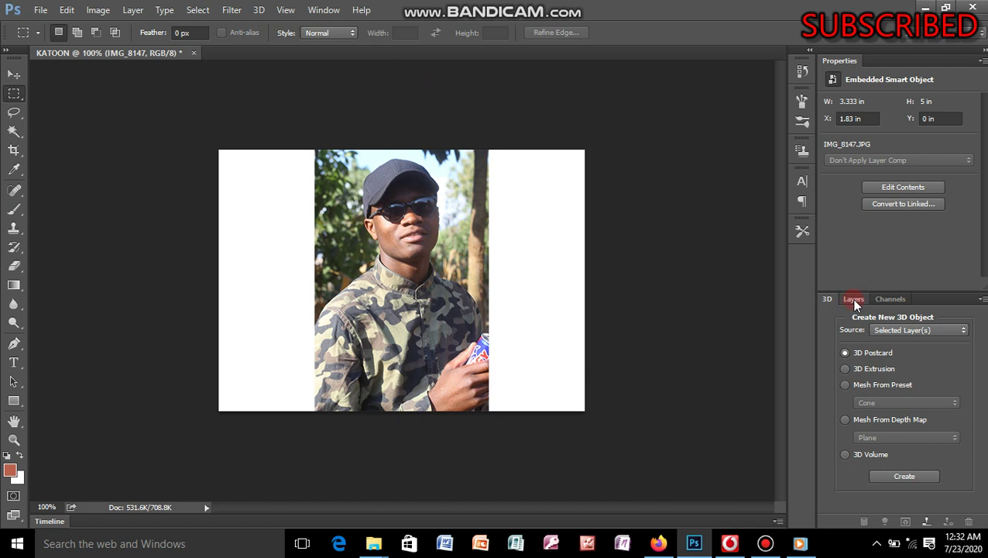
click(855, 301)
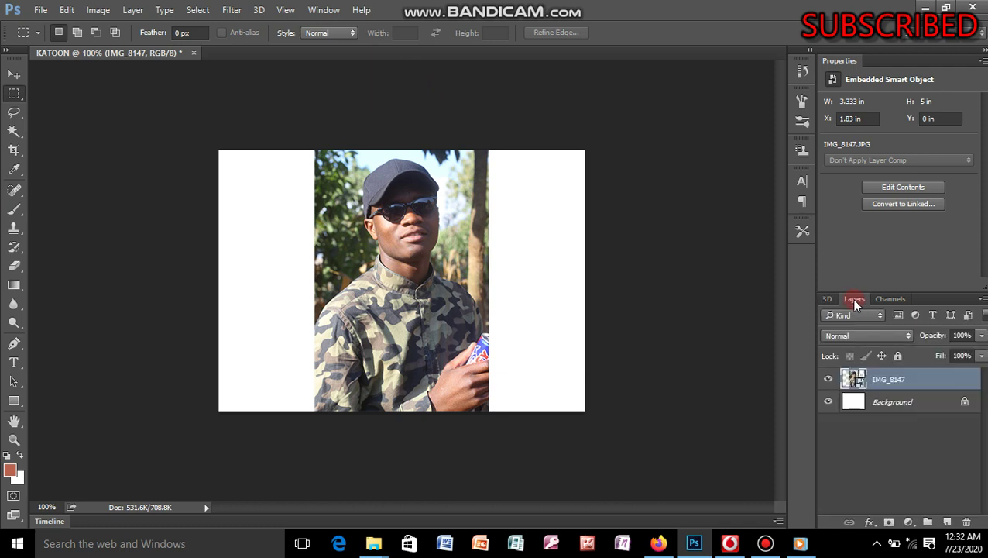
click(965, 401)
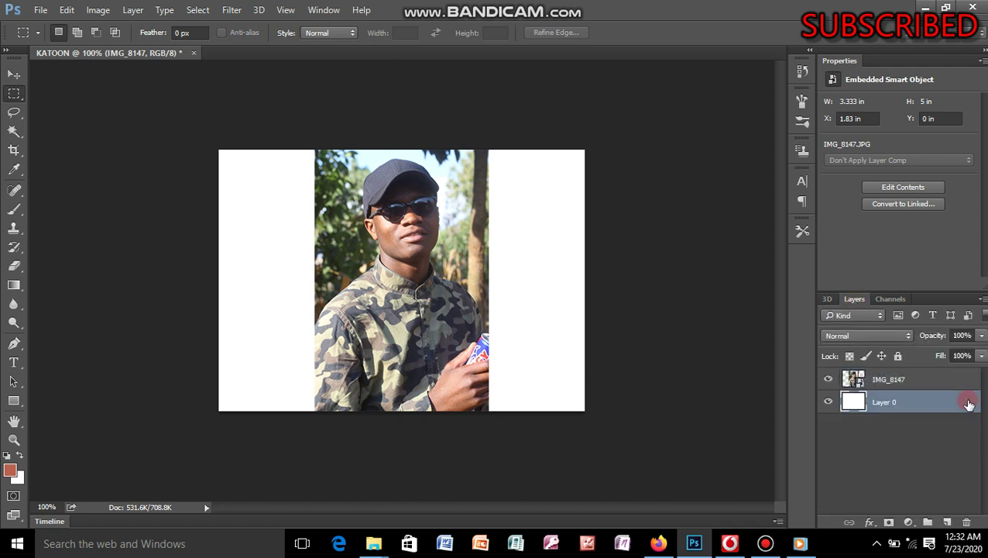
double_click(907, 380)
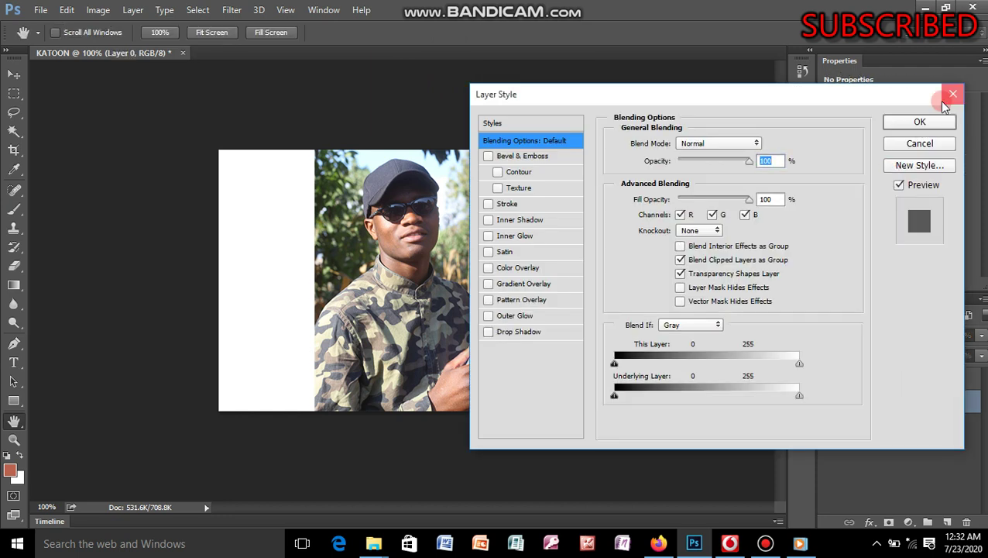
click(944, 102)
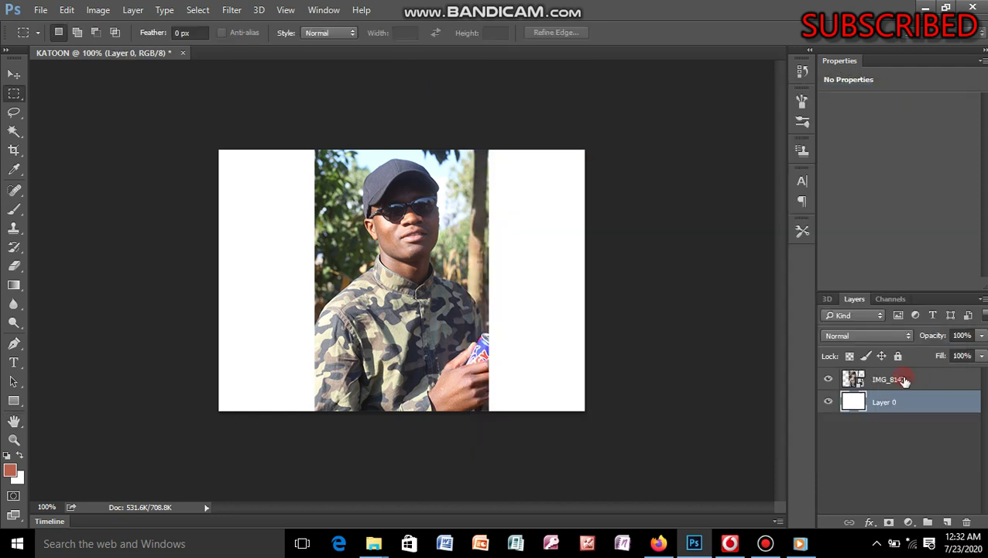
click(905, 380)
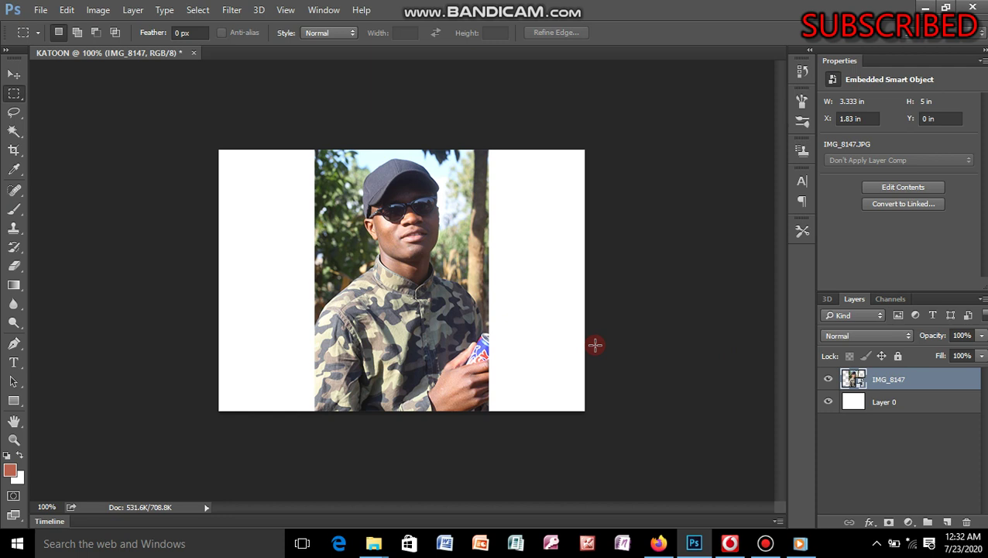
Reset the colours to default black and white and zoom in on the shirt to 300%.
click(6, 457)
click(14, 440)
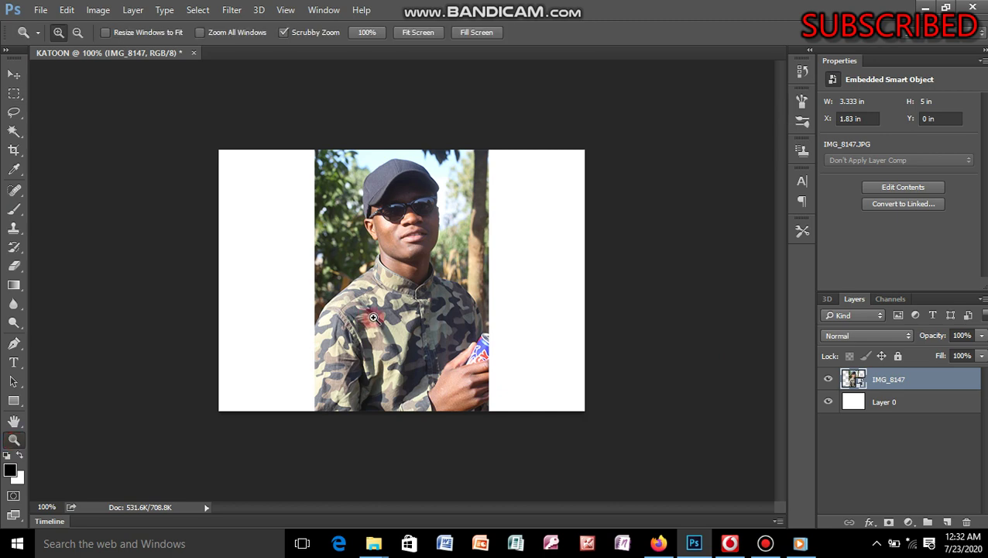
click(372, 318)
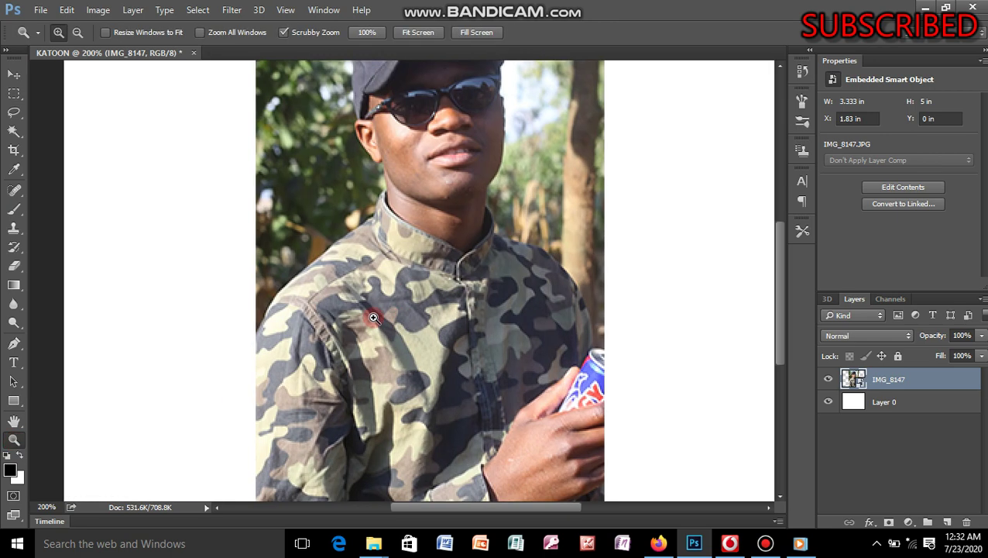
click(373, 317)
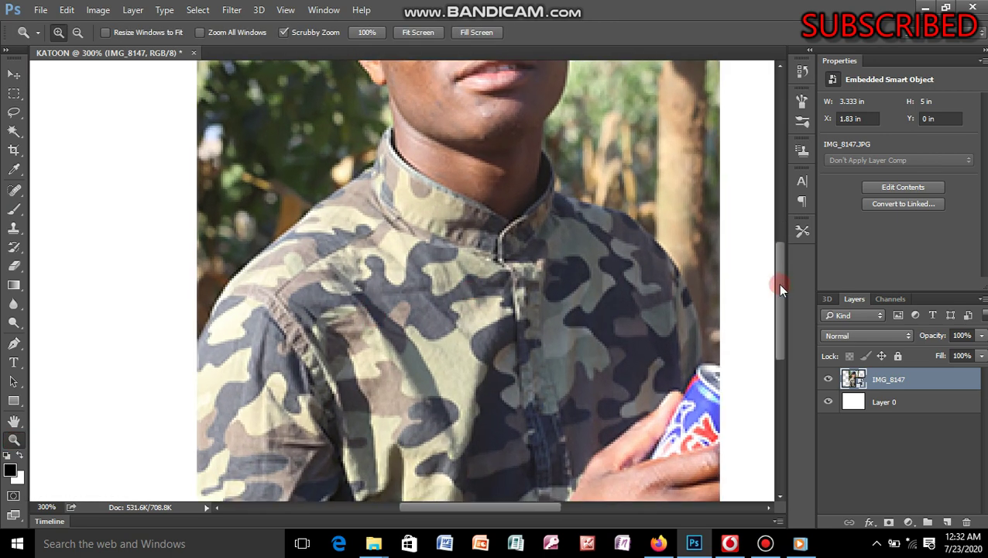
mouse_move(780, 284)
mouse_down()
mouse_move(778, 217)
mouse_move(778, 244)
mouse_up()
Fit the whole image on screen using the Zoom tool's context menu.
right_click(530, 301)
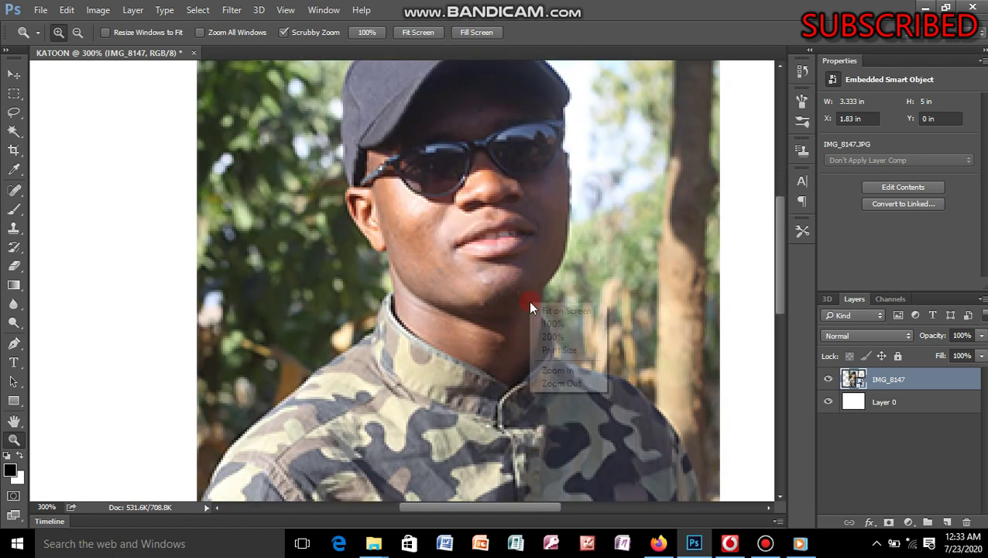
click(550, 308)
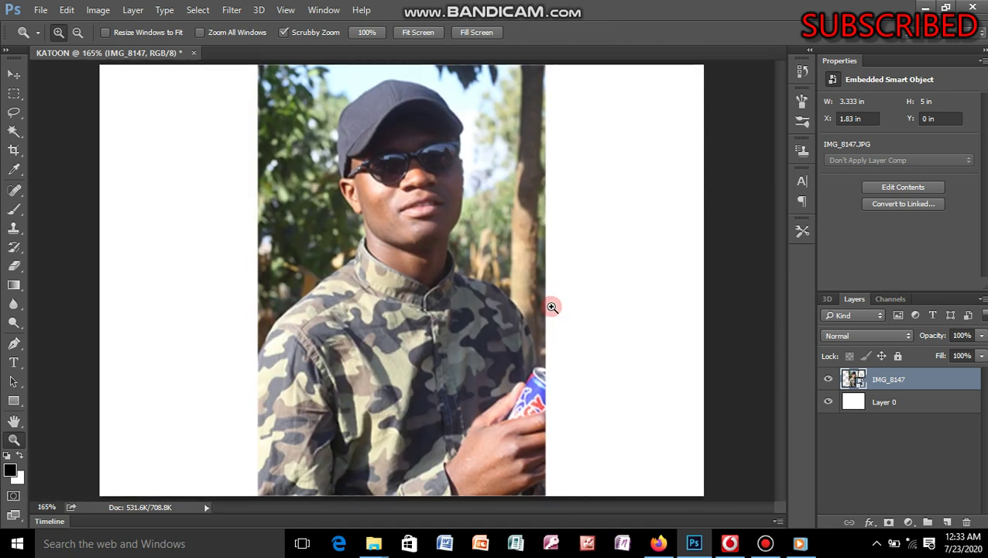
right_click(552, 307)
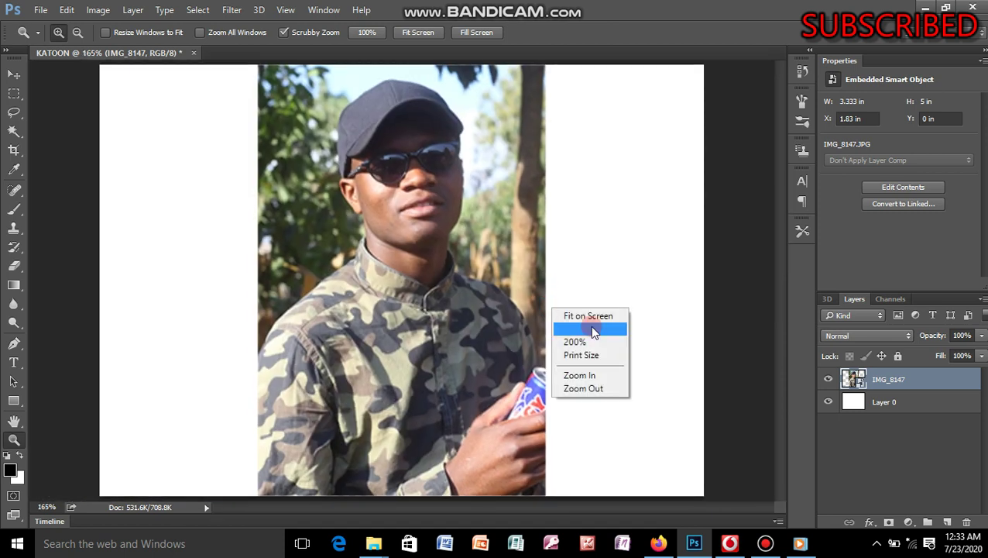
click(589, 319)
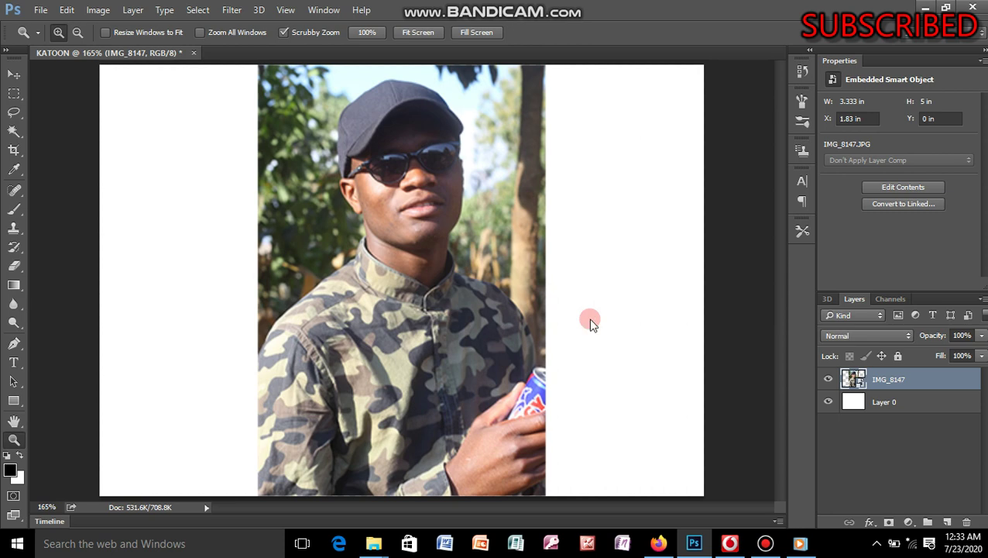
right_click(591, 321)
click(610, 325)
Add an empty Layer 1 above IMG_8147 and zoom in on the shirt to 300%.
click(946, 523)
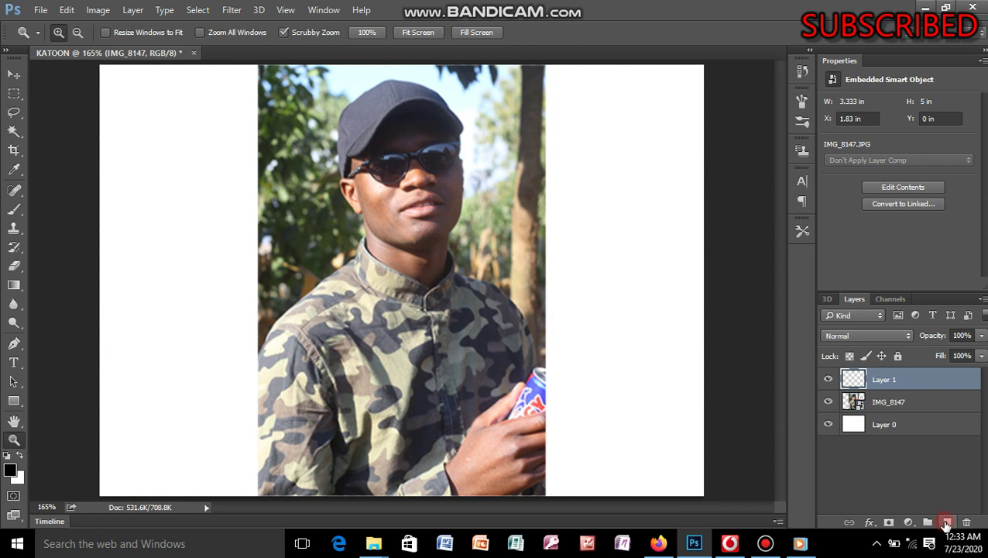
click(397, 344)
click(397, 343)
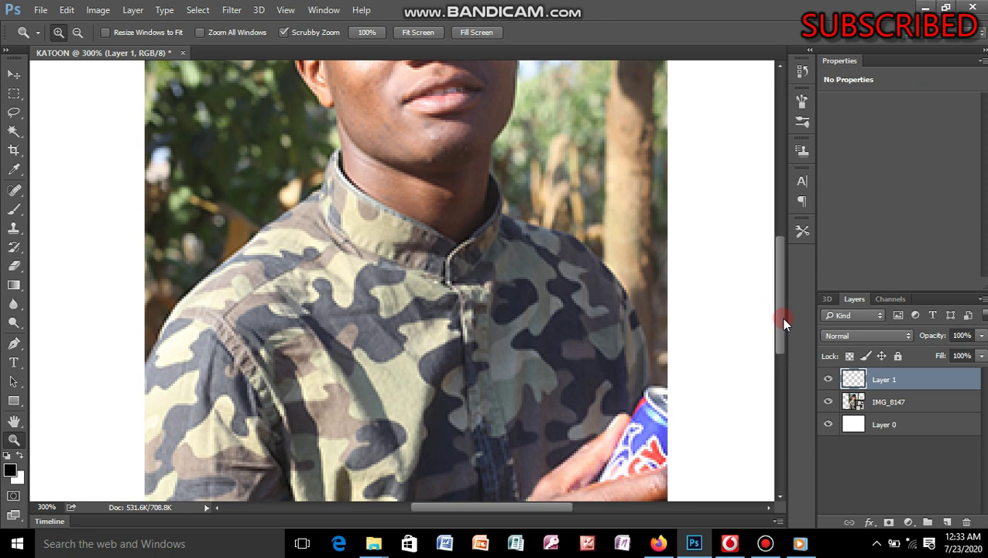
Delete Layer 0 and the IMG_8147 layer, leaving only the transparent Layer 1.
click(880, 428)
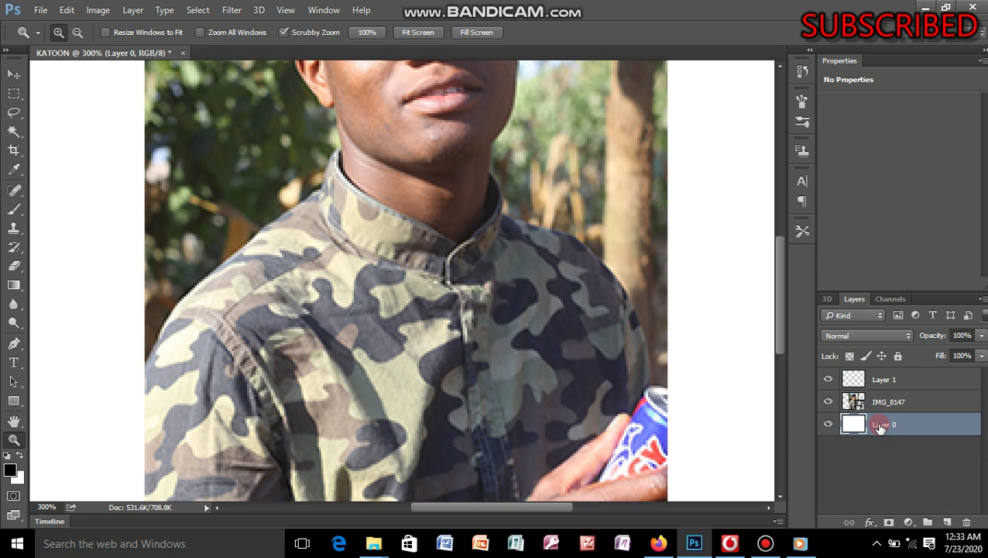
key(Delete)
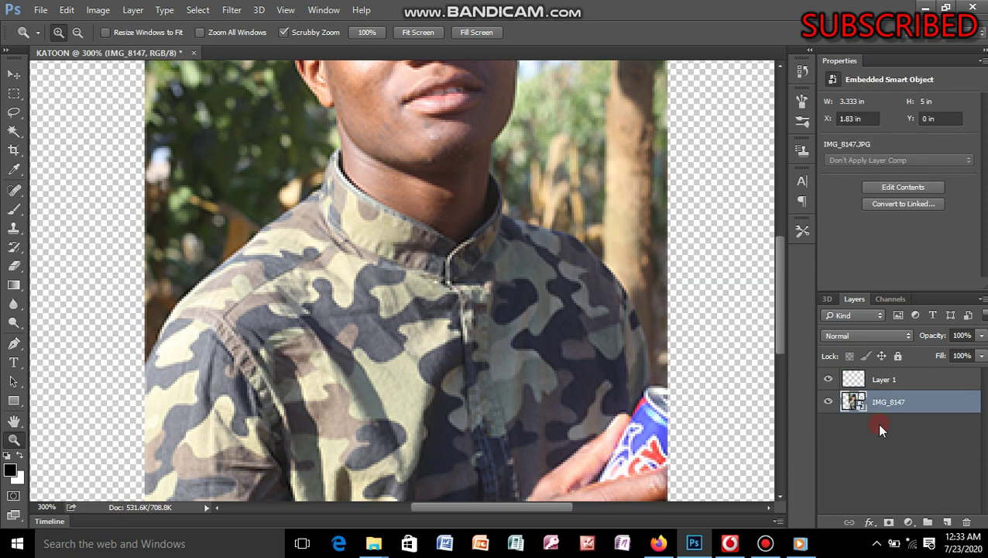
key(Delete)
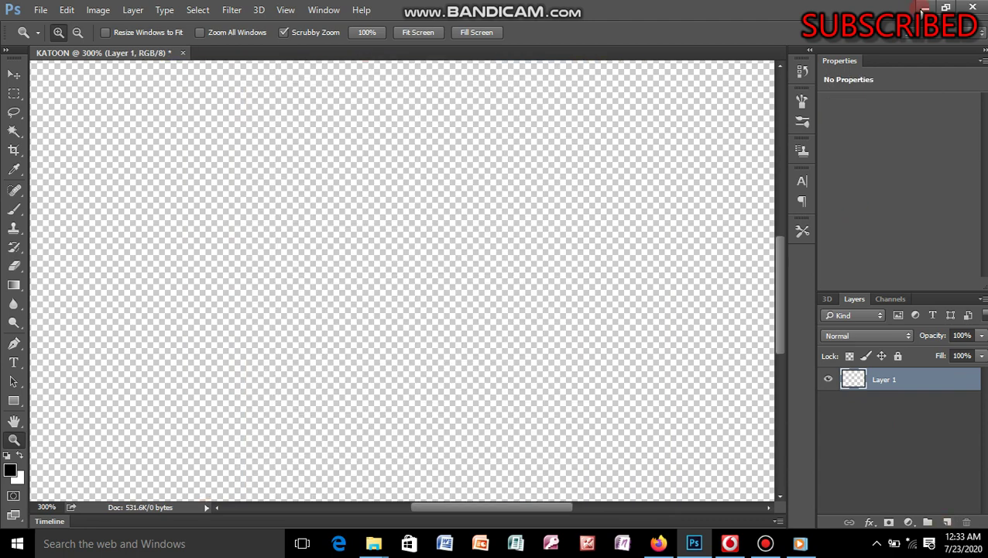
Drag the IMG_8146 photo from the desktop into KATOON and commit the placement.
click(921, 8)
mouse_move(455, 108)
mouse_down()
mouse_move(698, 546)
mouse_move(455, 306)
mouse_move(435, 303)
mouse_up()
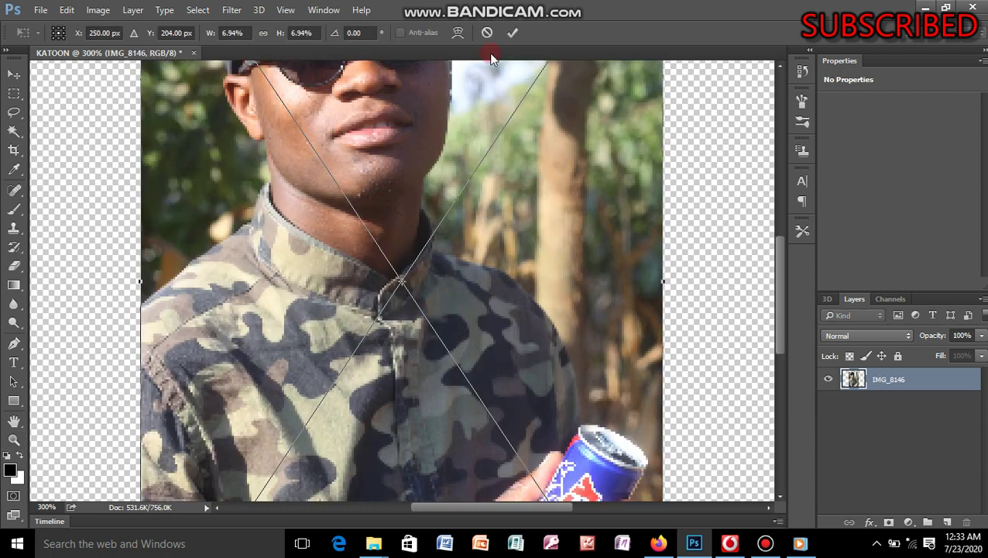
click(507, 35)
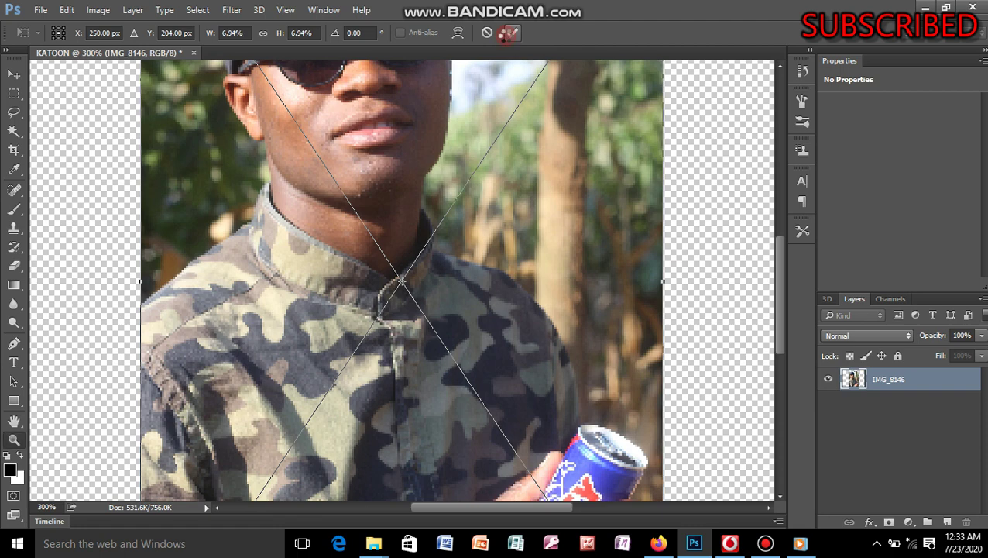
Fit the image on screen and close the KATOON document.
right_click(501, 259)
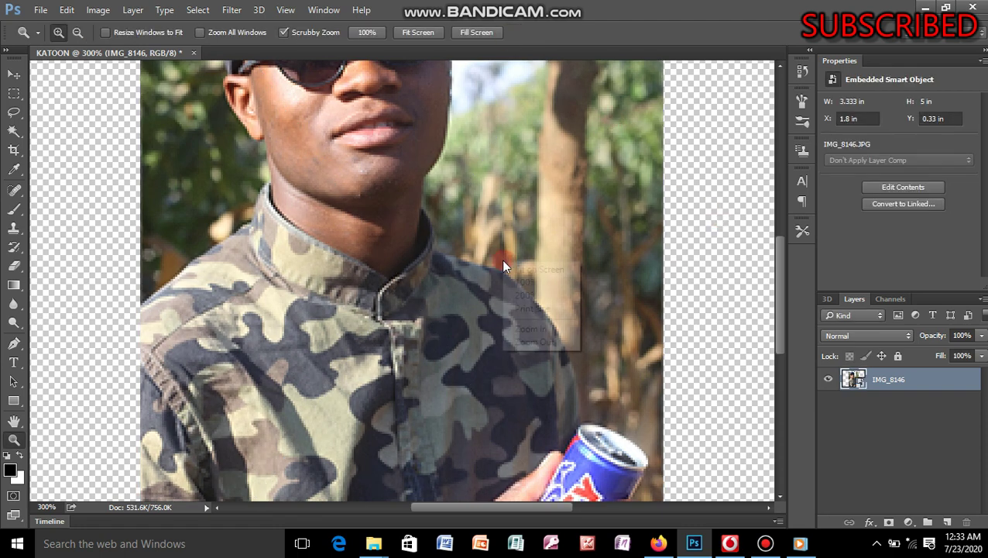
click(525, 270)
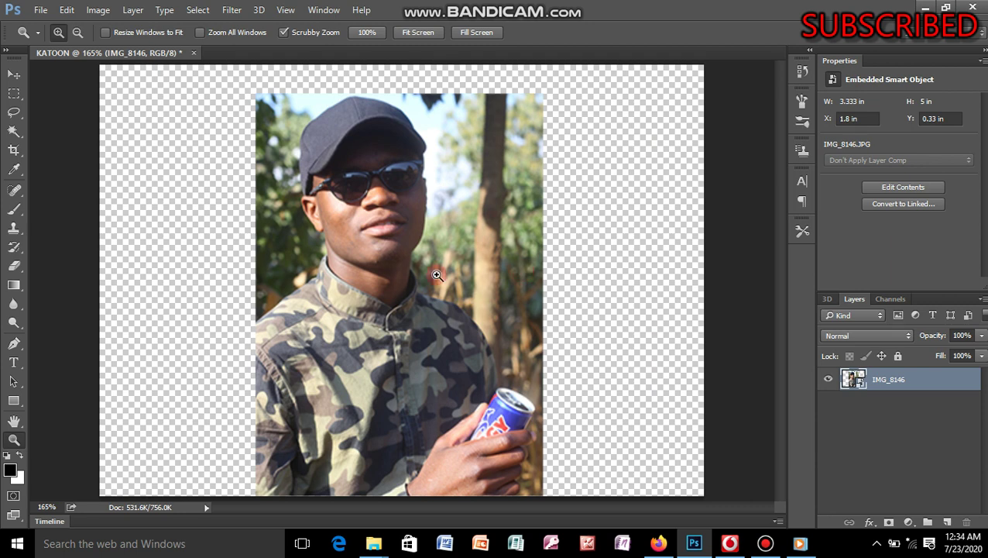
click(194, 53)
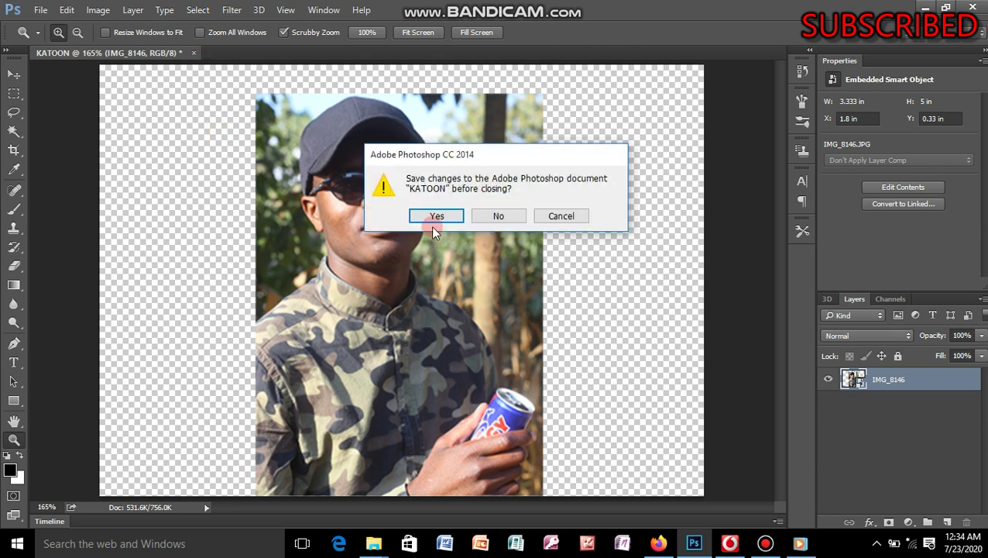
Discard KATOON's changes and drag IMG_8147.JPG from the desktop into Photoshop as a new document.
click(490, 217)
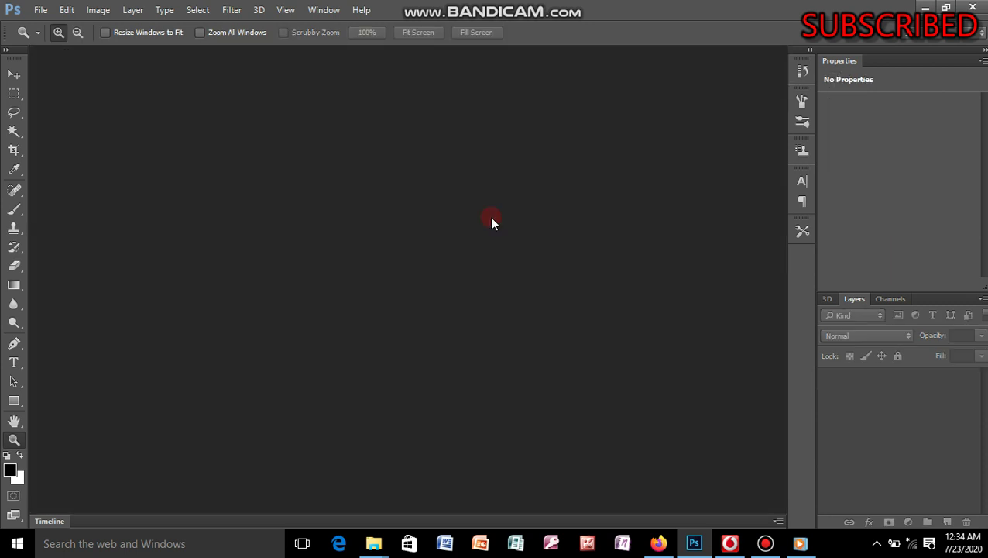
click(925, 7)
drag(462, 31, 707, 450)
drag(707, 451, 416, 268)
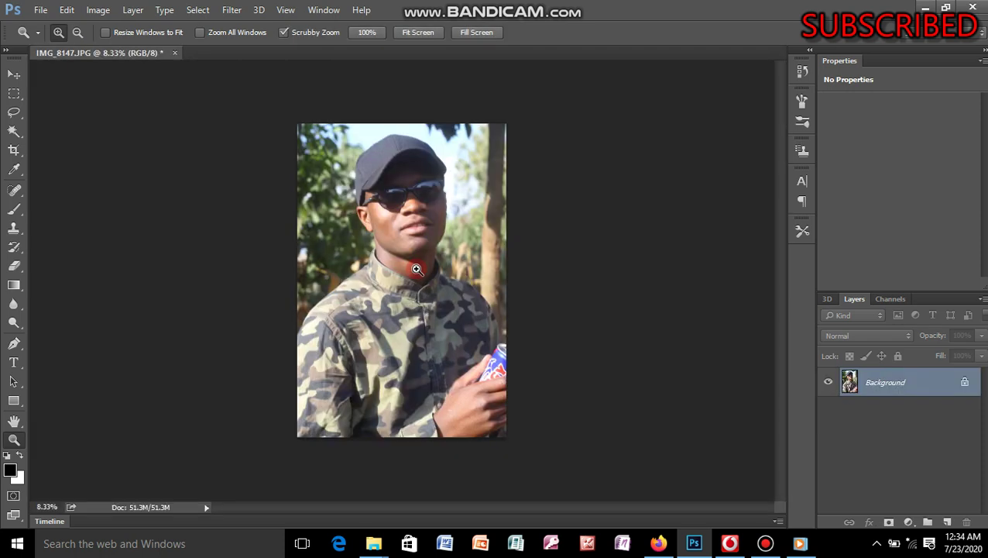
click(416, 269)
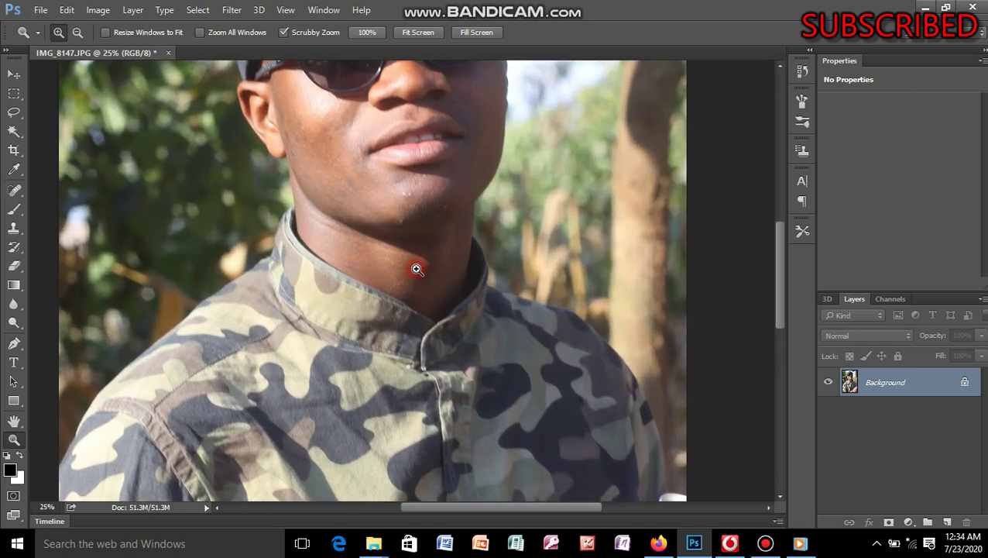
click(416, 268)
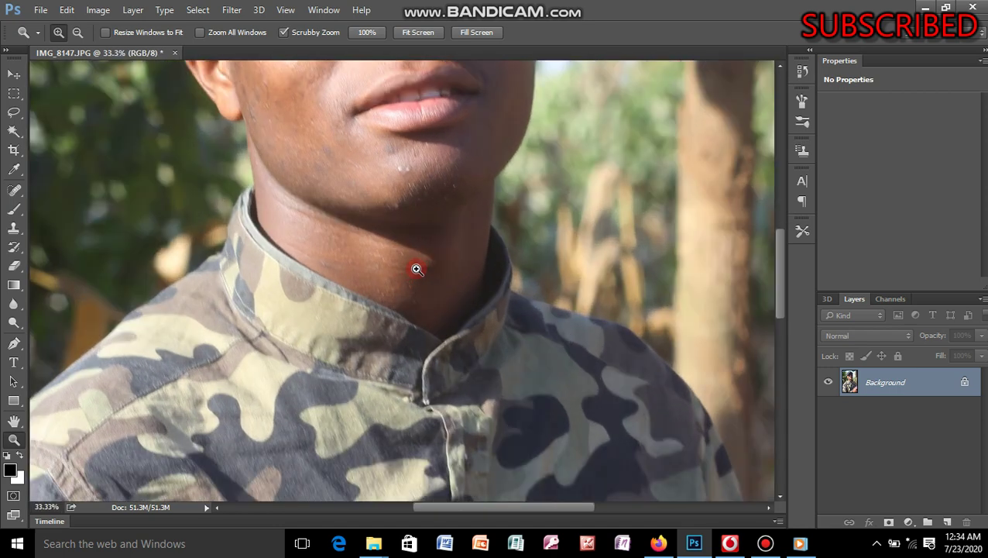
click(417, 269)
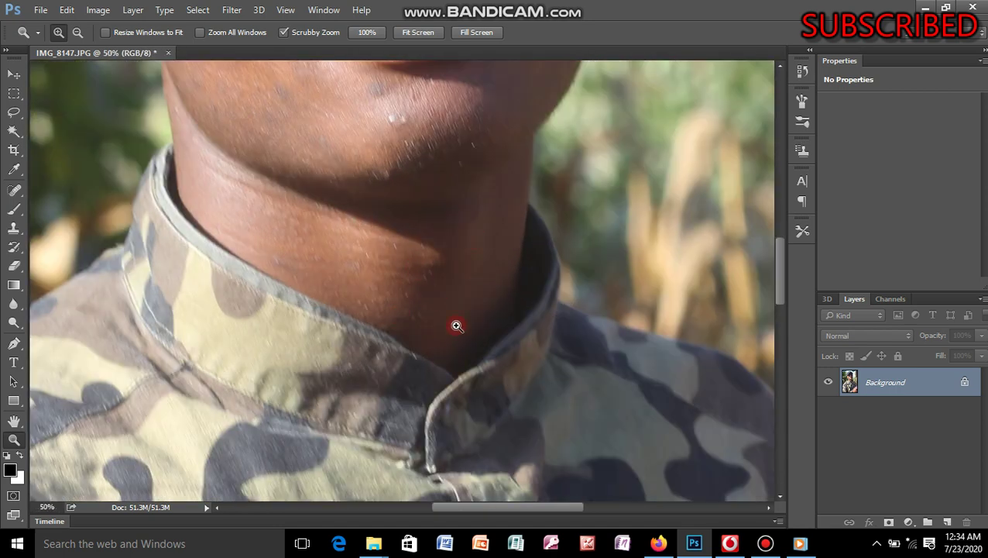
drag(778, 281, 778, 240)
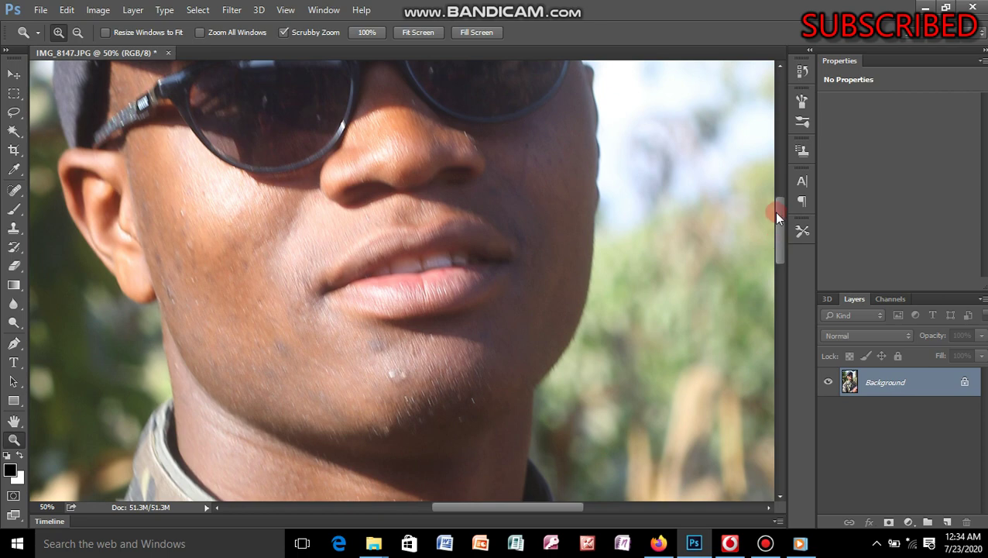
scroll(776, 213, up, 3)
scroll(776, 216, up, 4)
scroll(776, 225, up, 3)
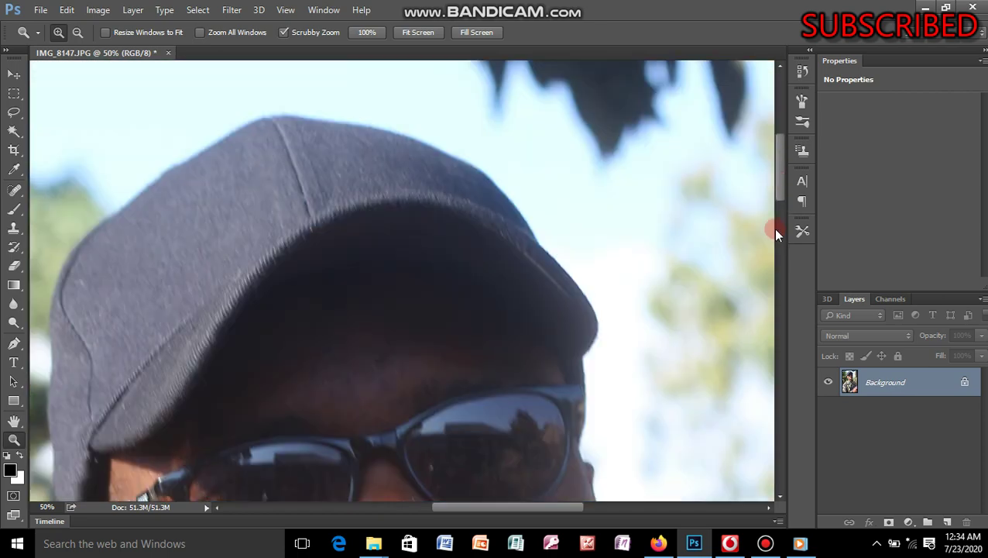
scroll(778, 232, down, 10)
right_click(516, 318)
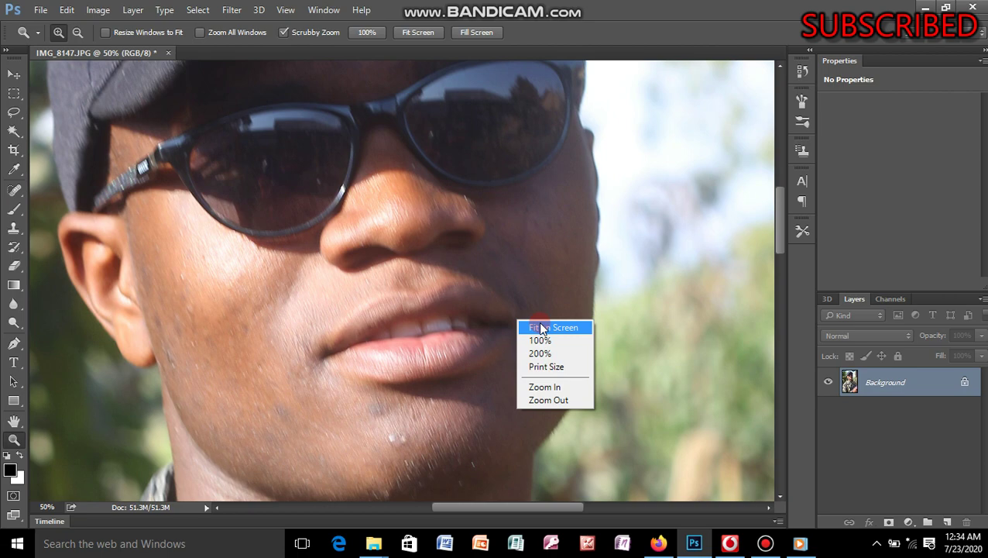
click(540, 327)
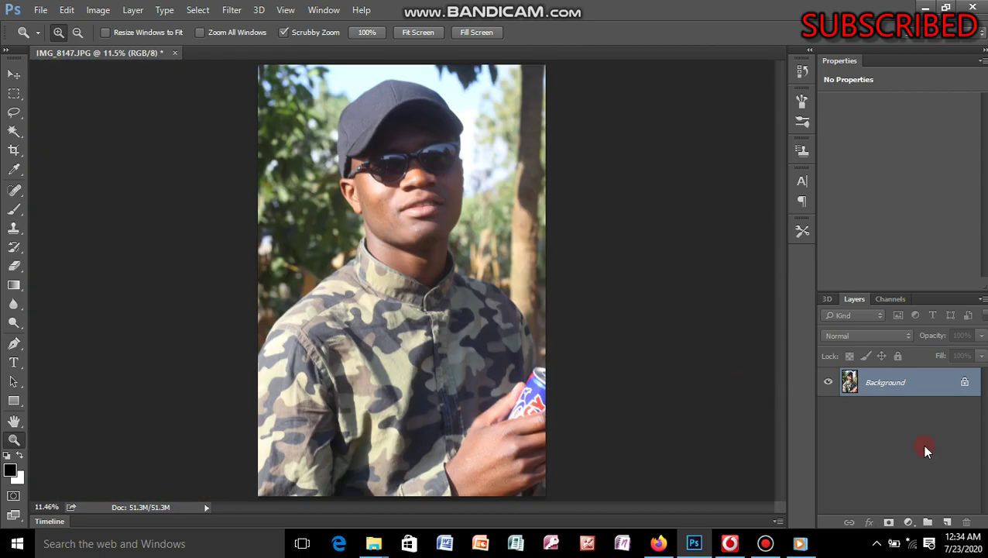
Add an empty Layer 1 above the photo and set the Brush tool size to 4 px.
click(946, 523)
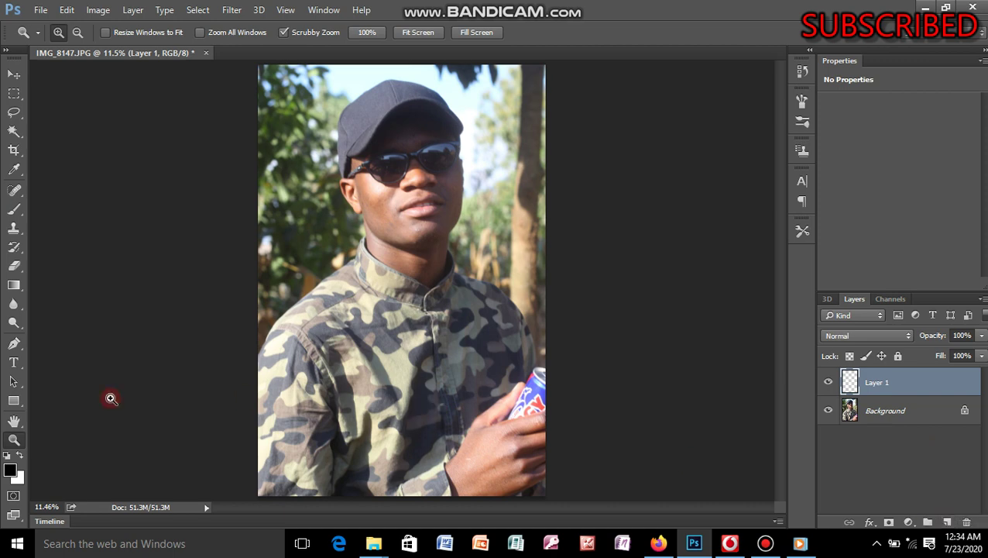
click(13, 210)
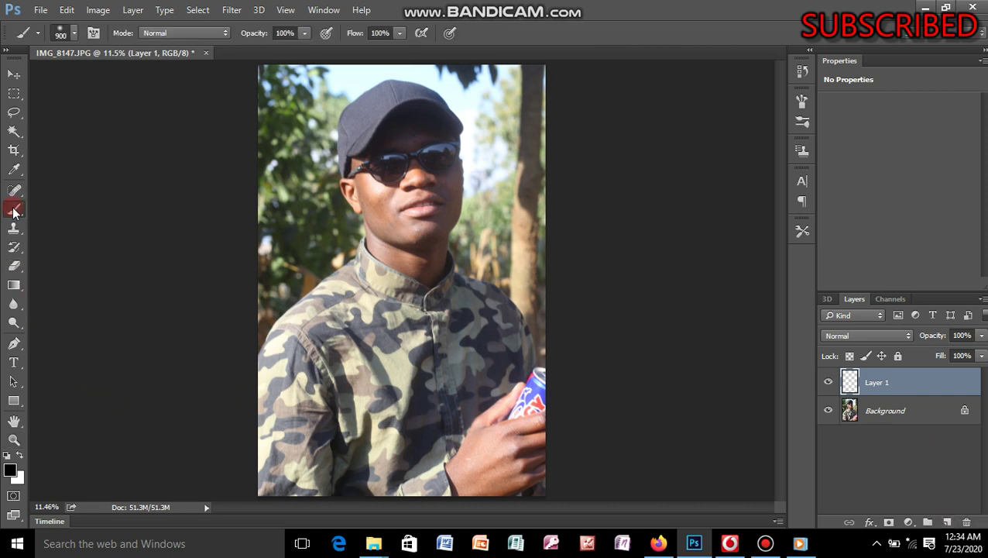
click(68, 33)
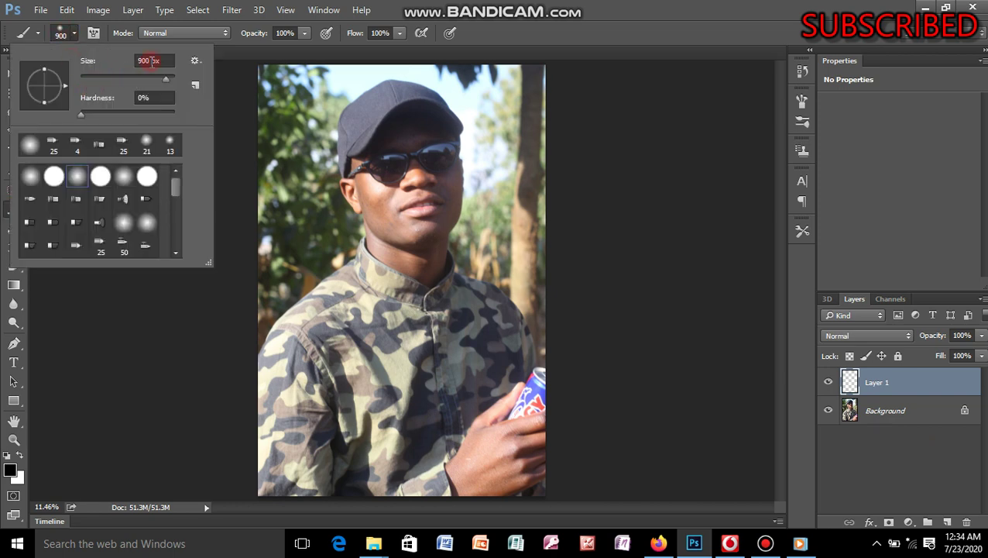
click(142, 60)
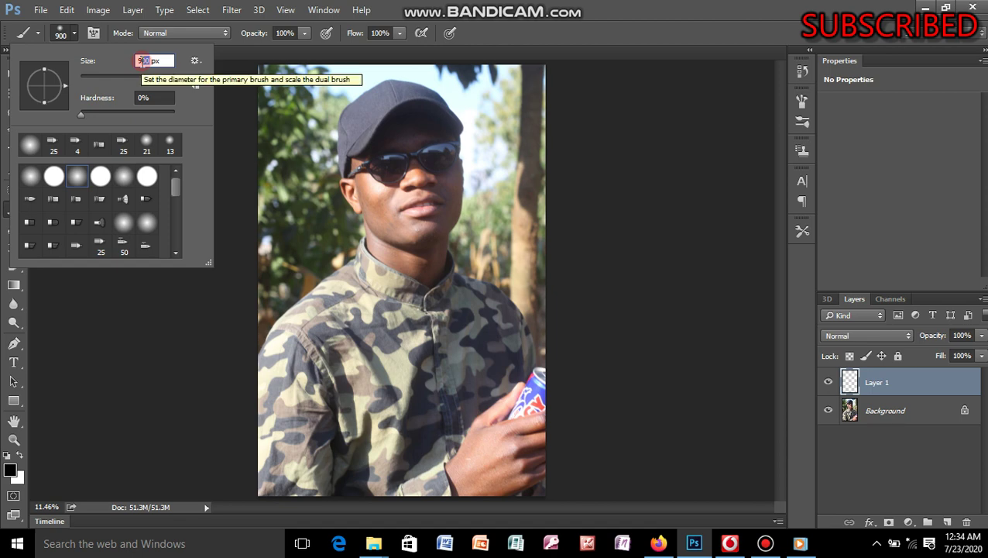
drag(143, 60, 152, 60)
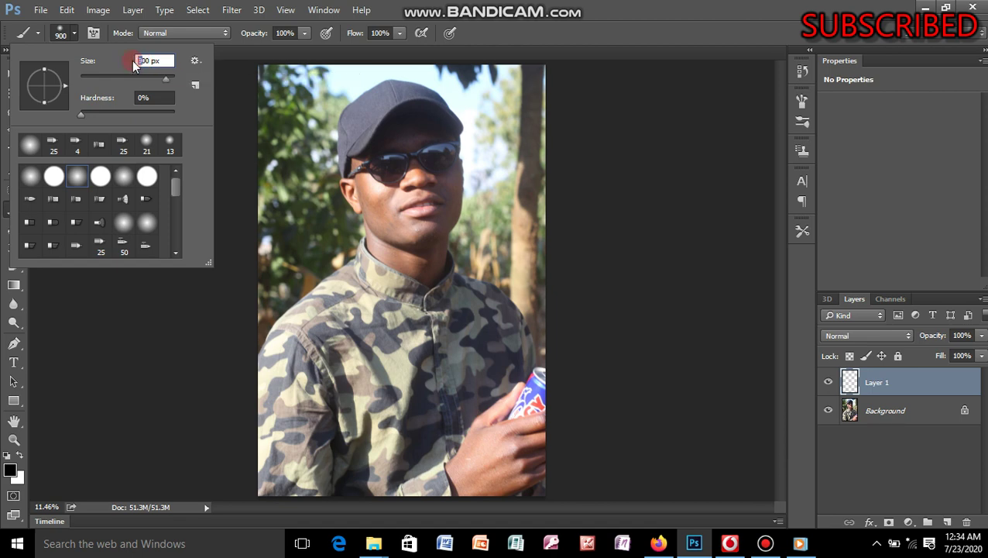
double_click(142, 60)
text(4)
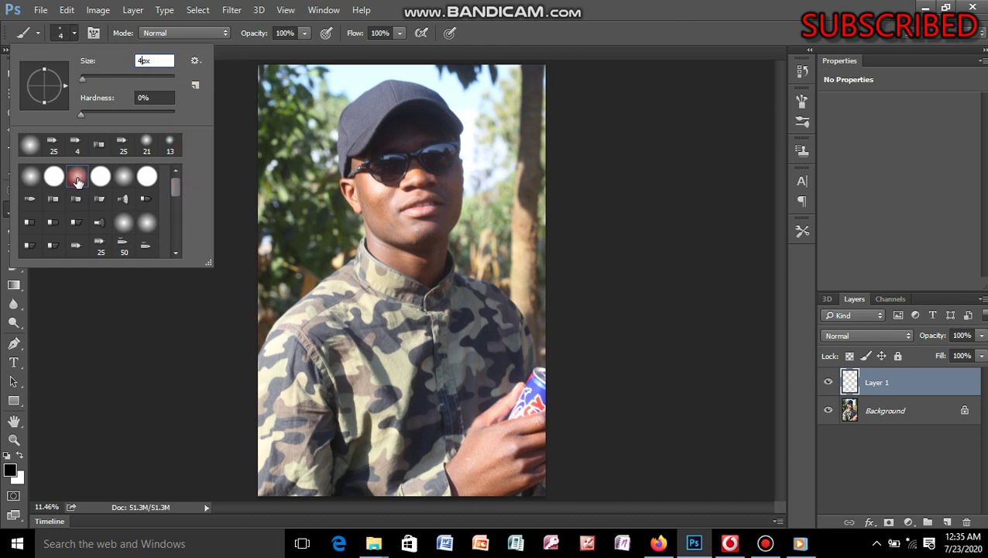
key(Return)
Choose the standard Pen Tool and keep the regular Brush as the painting variant.
click(16, 347)
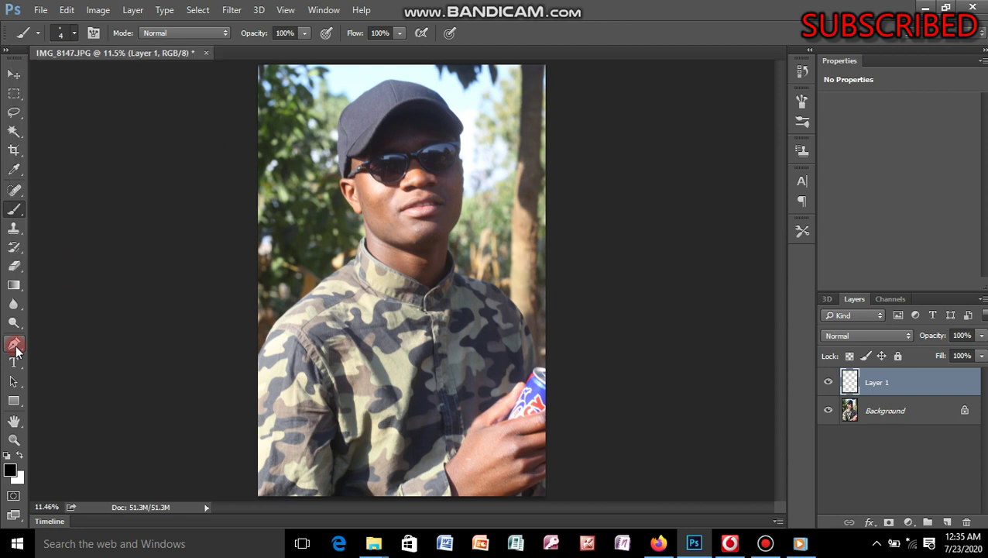
click(15, 347)
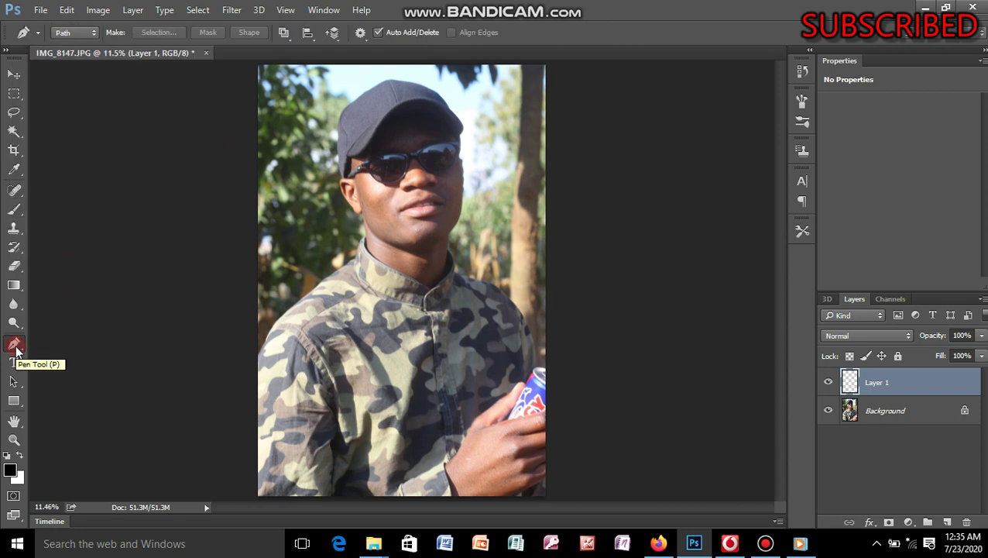
right_click(16, 349)
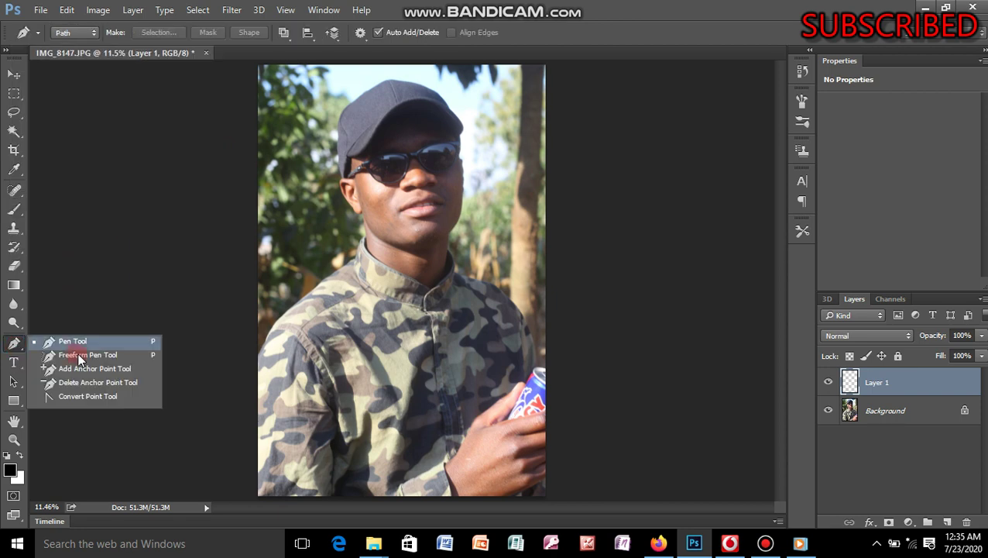
click(96, 341)
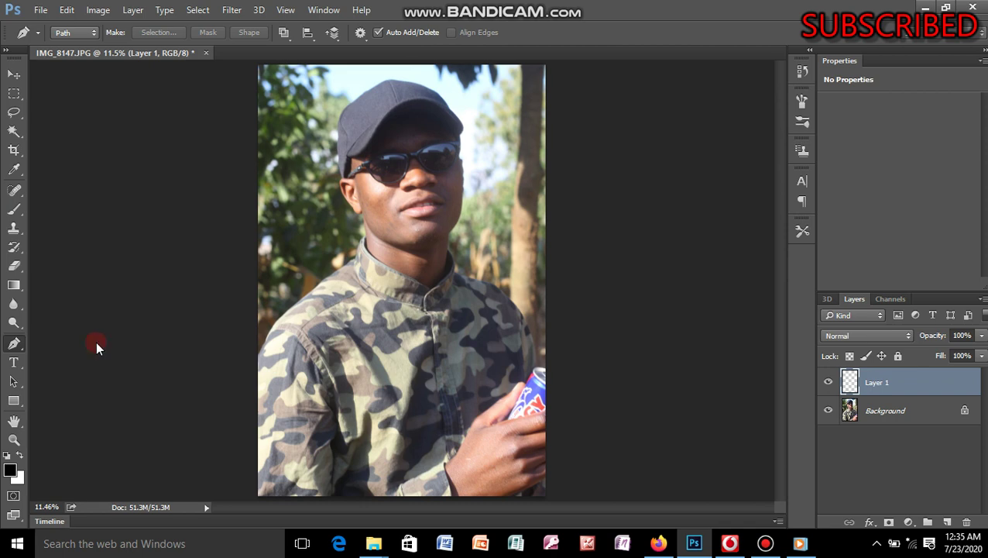
drag(19, 214, 102, 212)
right_click(19, 214)
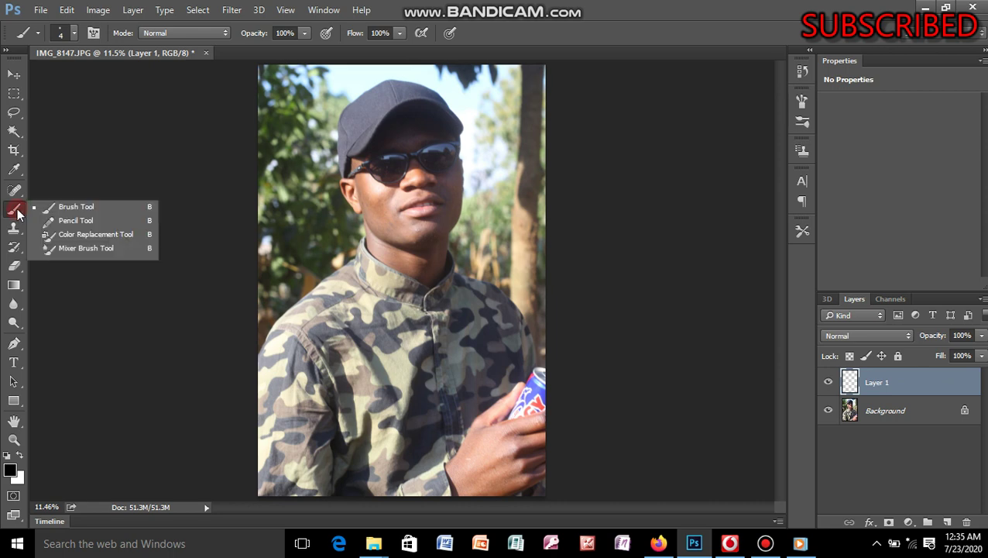
mouse_move(19, 214)
mouse_down()
mouse_move(134, 206)
mouse_move(128, 213)
mouse_up()
click(15, 346)
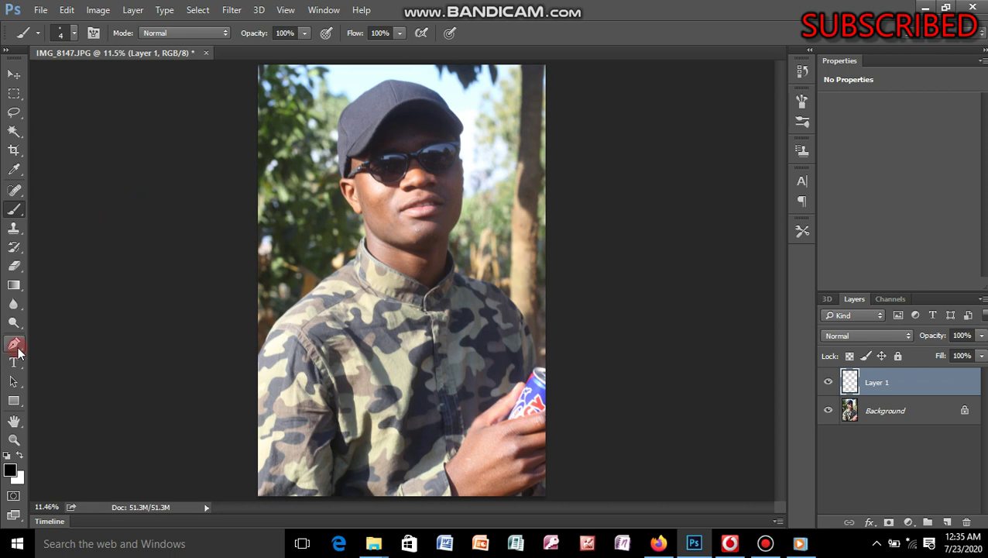
Zoom in step by step from the shoulder up to the face and glasses.
click(14, 439)
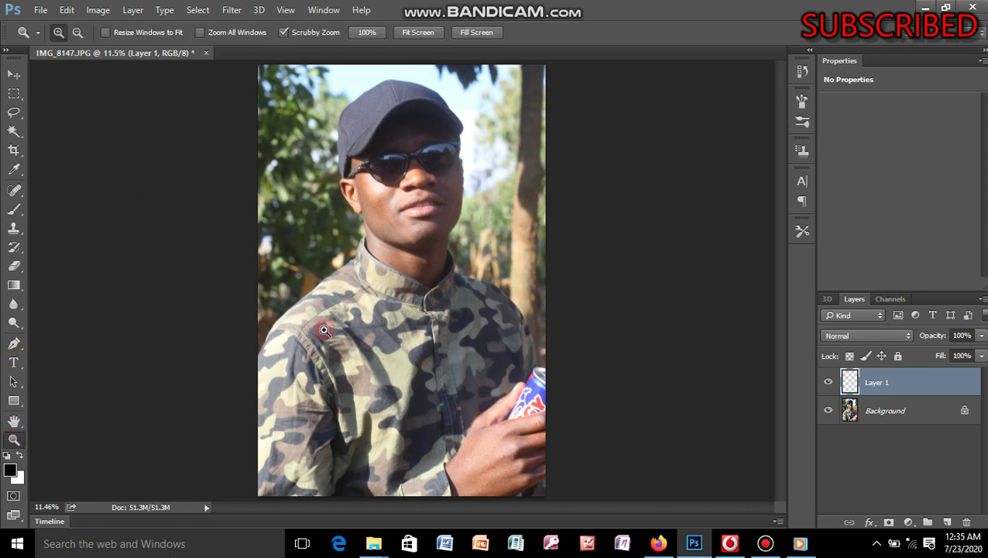
click(324, 330)
click(324, 330)
click(324, 330)
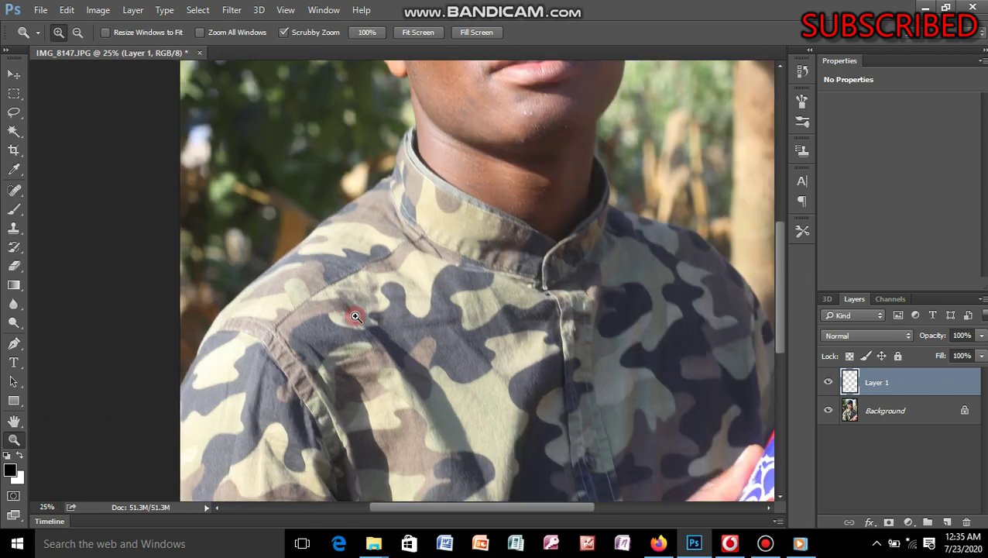
drag(776, 281, 775, 221)
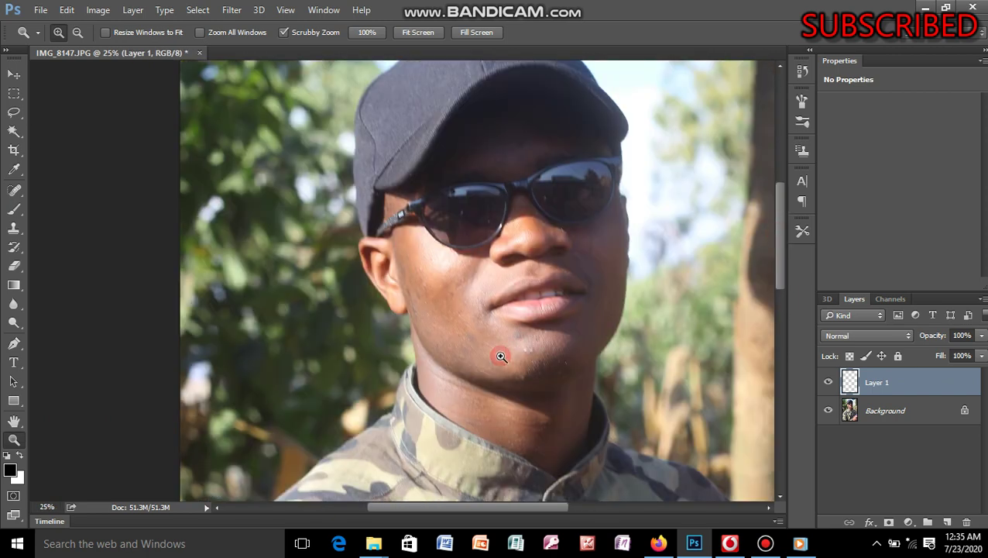
click(501, 357)
drag(447, 509, 484, 509)
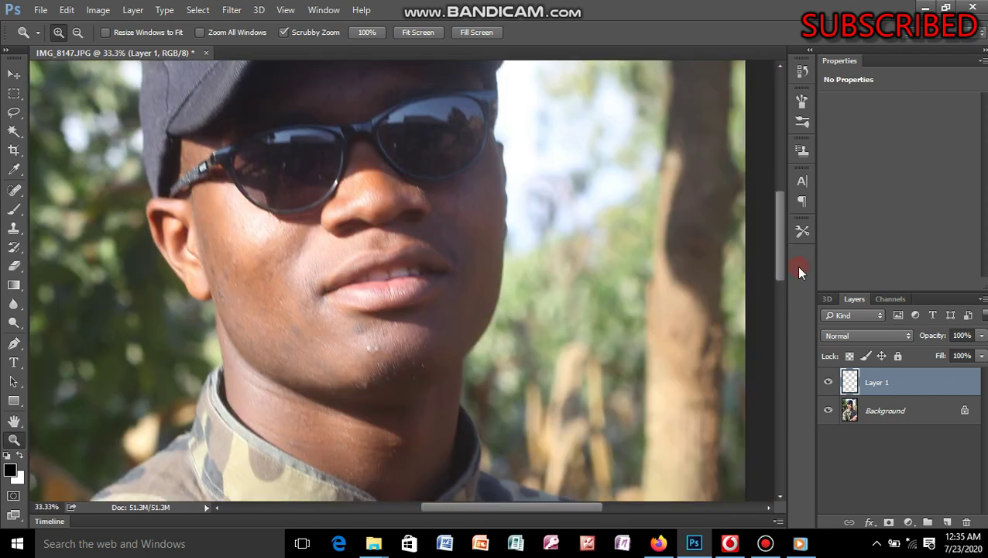
drag(778, 265, 781, 225)
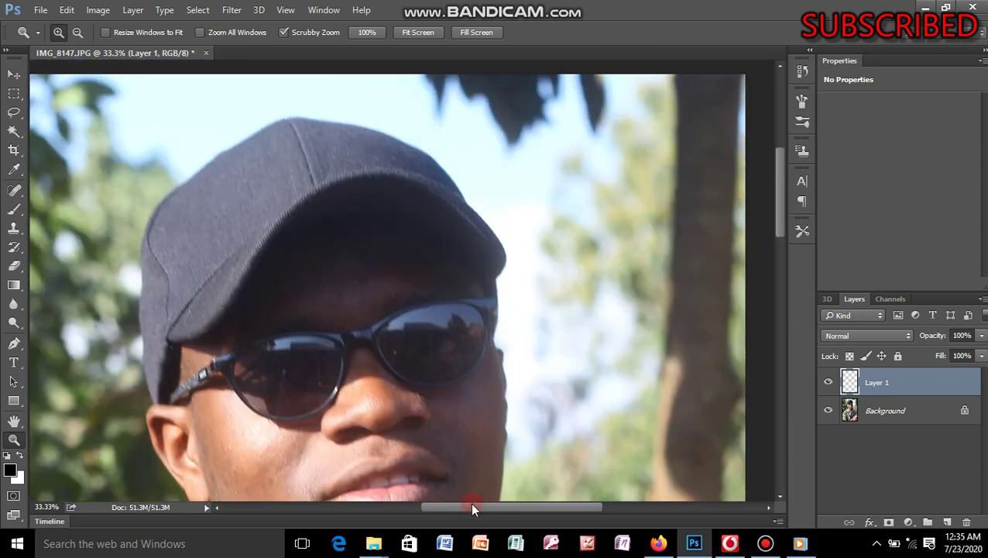
drag(471, 507, 460, 507)
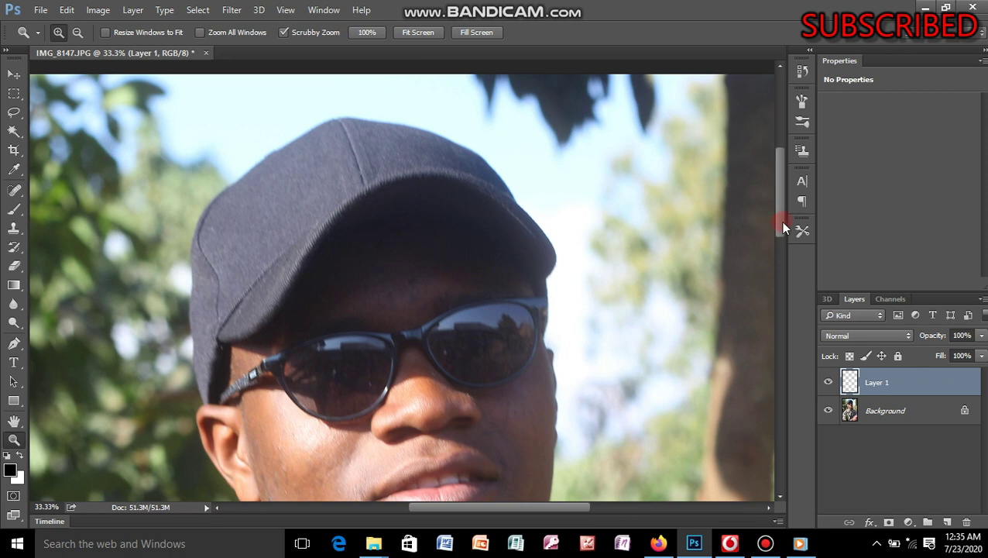
drag(782, 227, 785, 237)
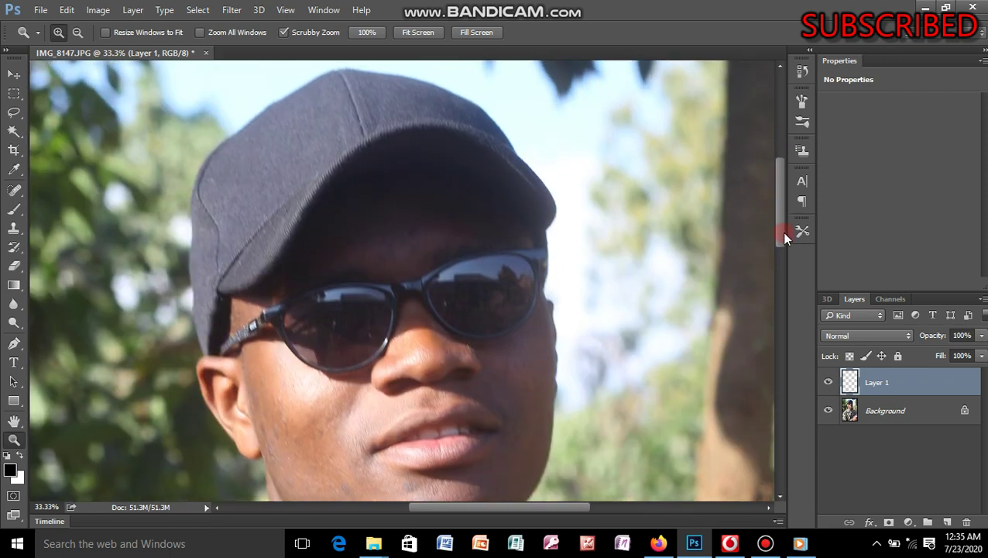
click(600, 299)
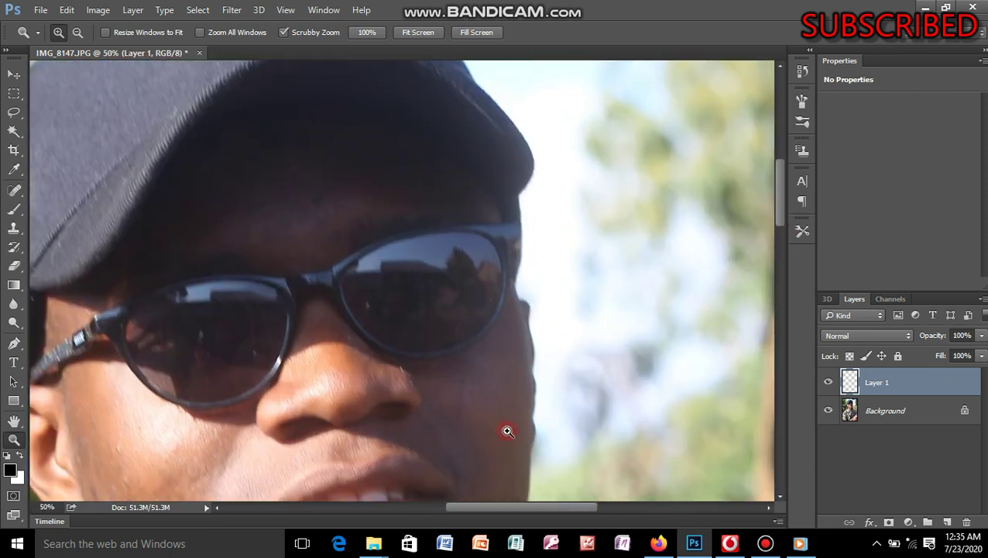
Bring the top of the cap into view at 50% and select the Pen tool.
right_click(507, 431)
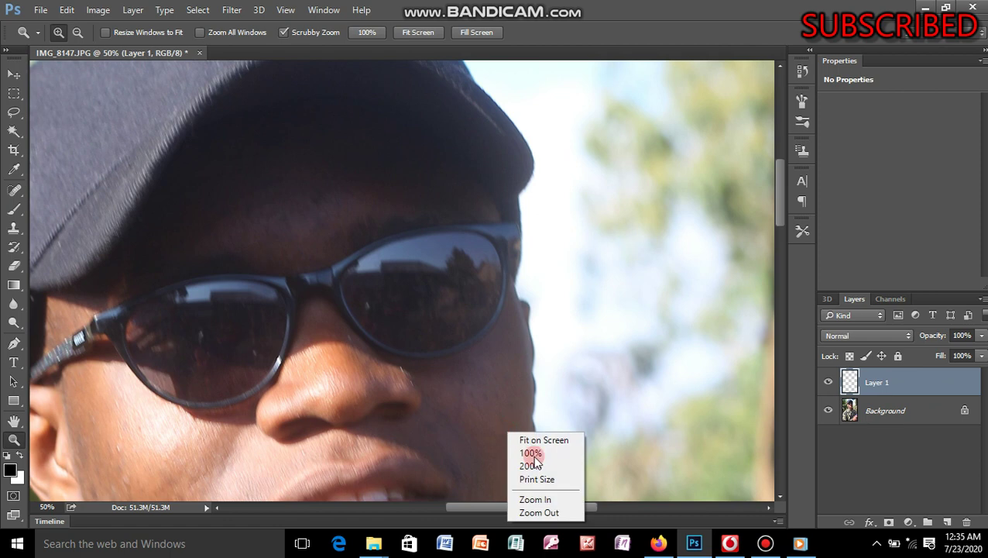
click(546, 515)
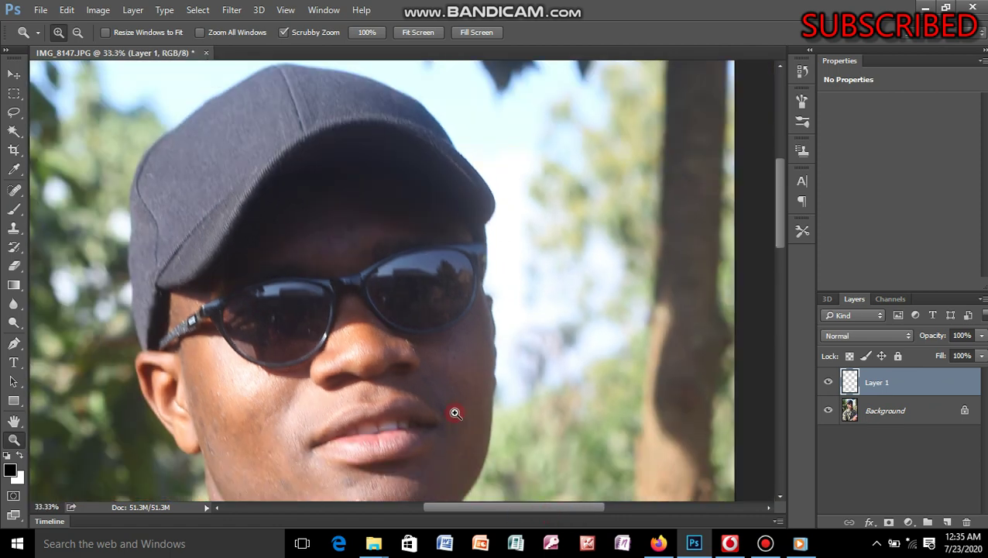
click(454, 412)
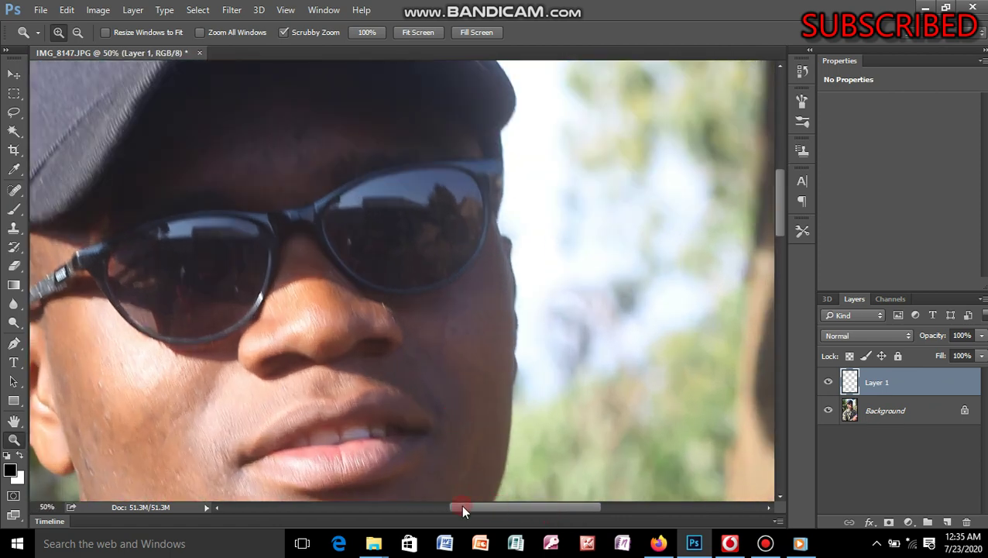
drag(461, 504, 447, 504)
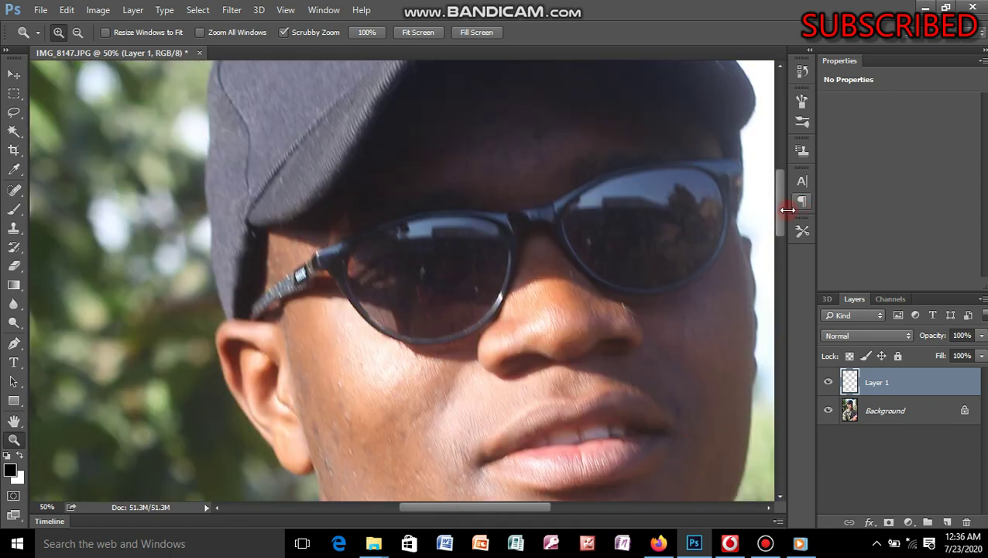
drag(779, 210, 776, 176)
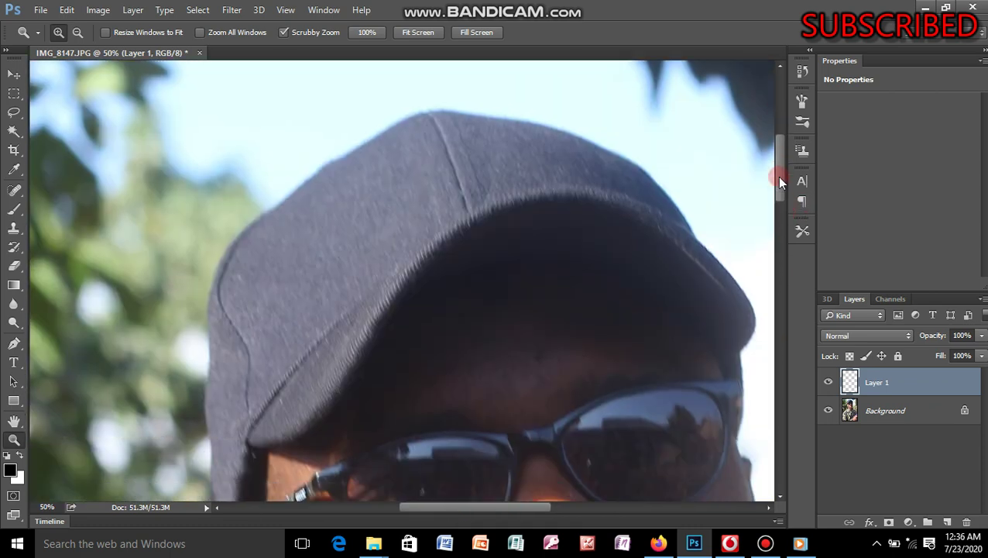
click(31, 343)
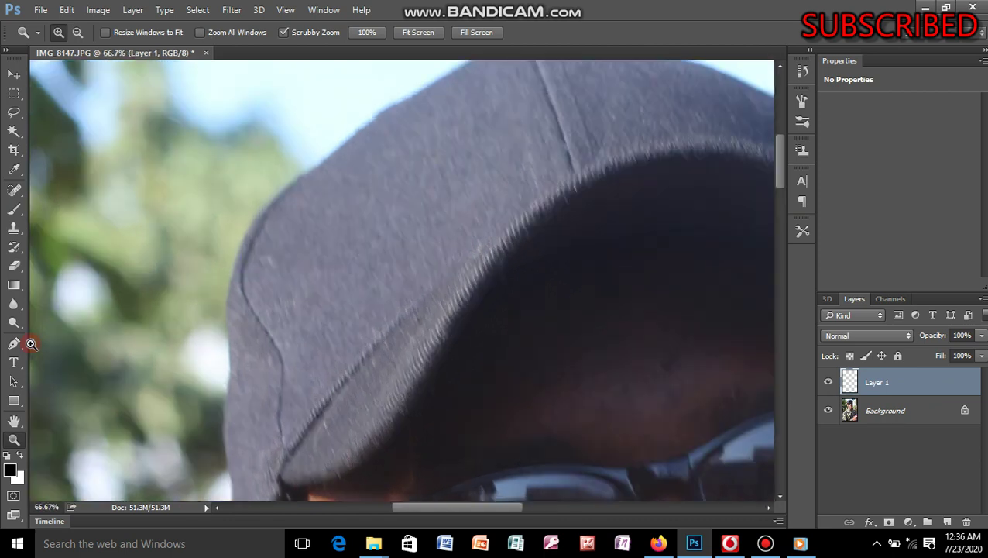
right_click(444, 357)
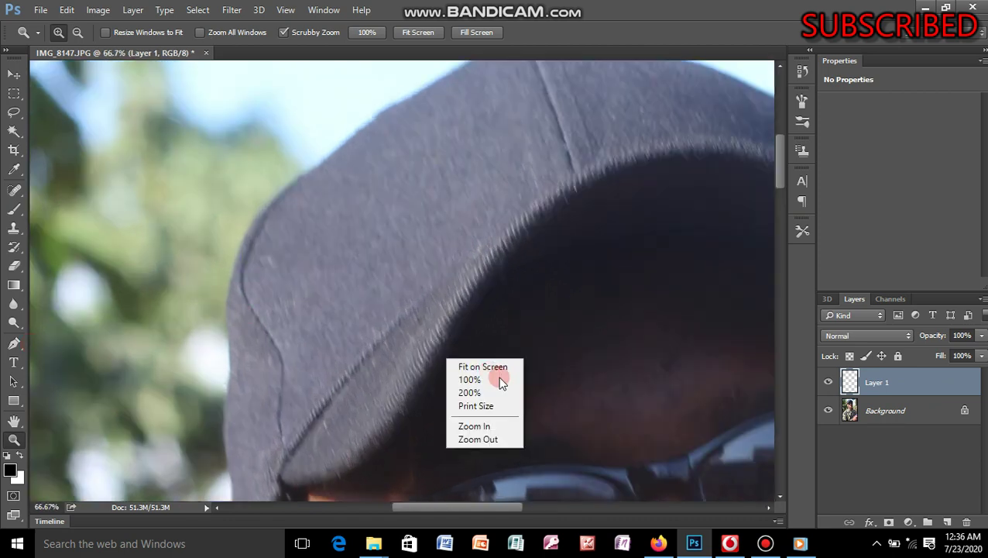
click(497, 439)
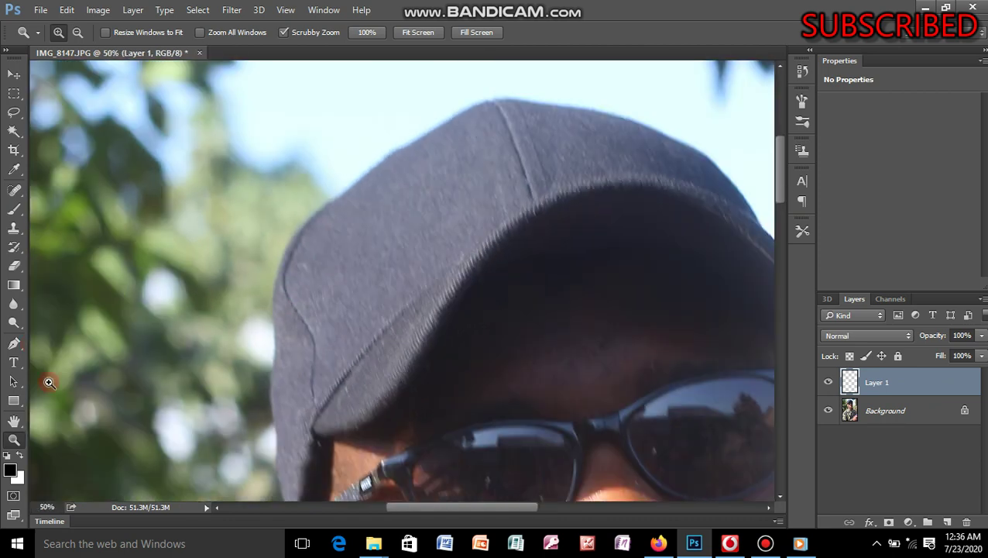
click(13, 343)
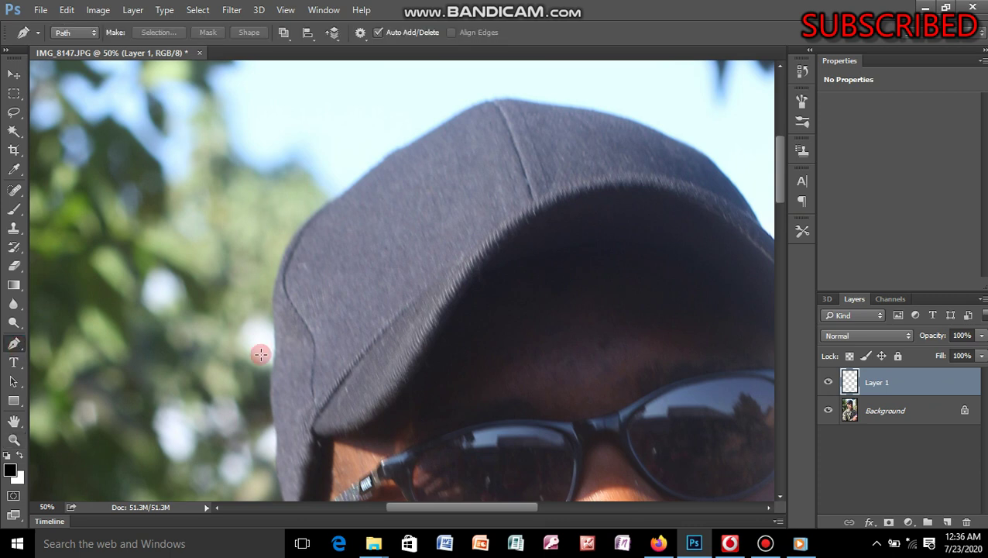
Place Pen anchors up the cap's left edge and across its crown.
drag(780, 203, 780, 208)
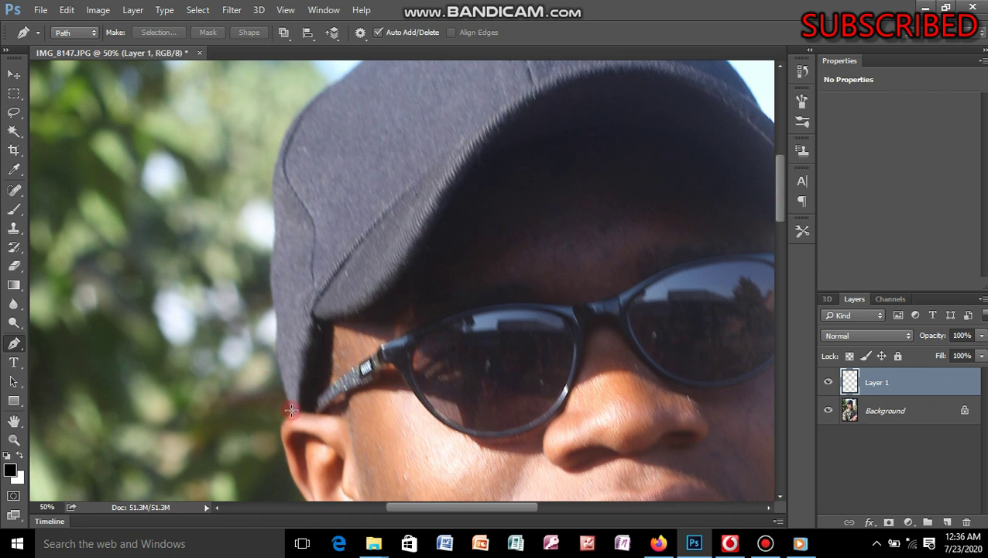
click(274, 389)
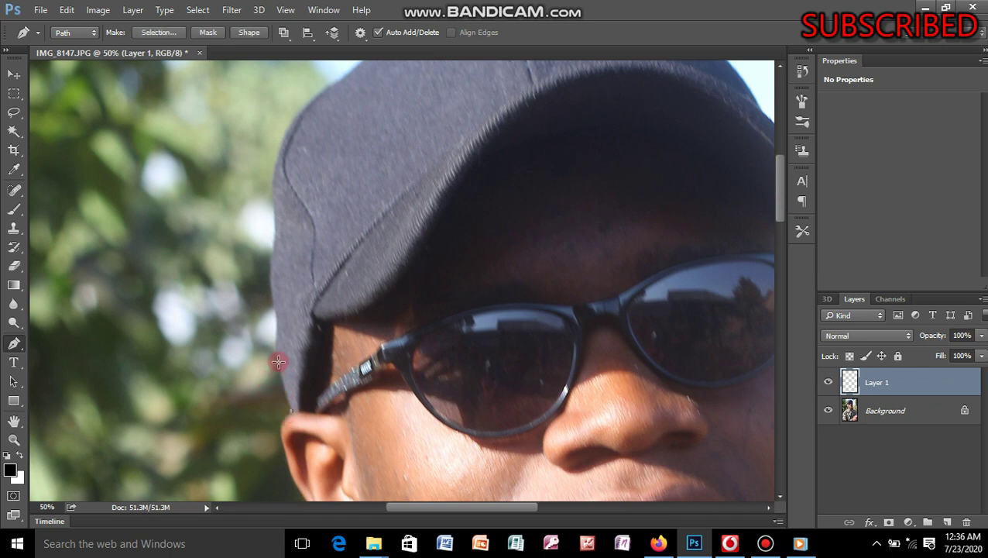
click(276, 346)
click(271, 291)
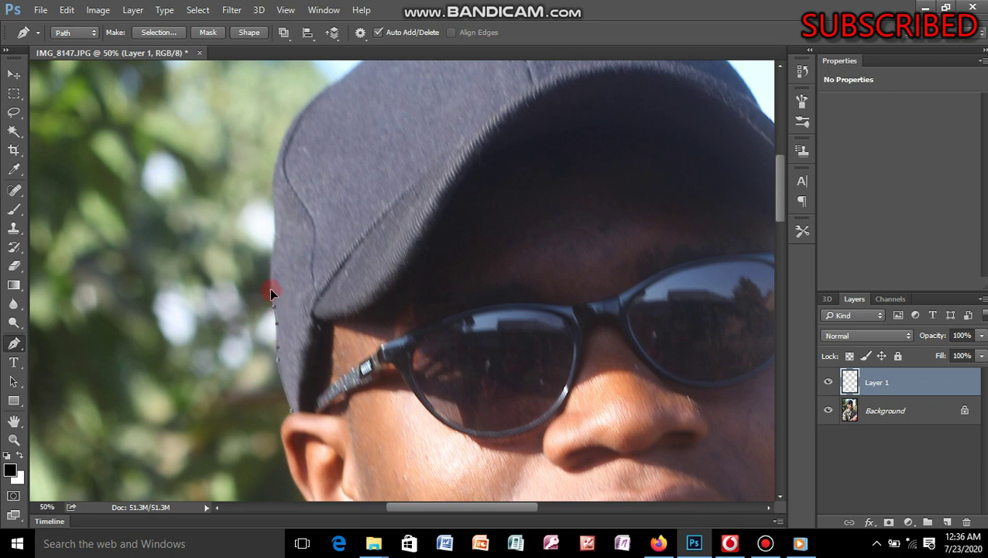
click(273, 238)
click(271, 171)
drag(287, 122, 294, 114)
drag(781, 215, 779, 189)
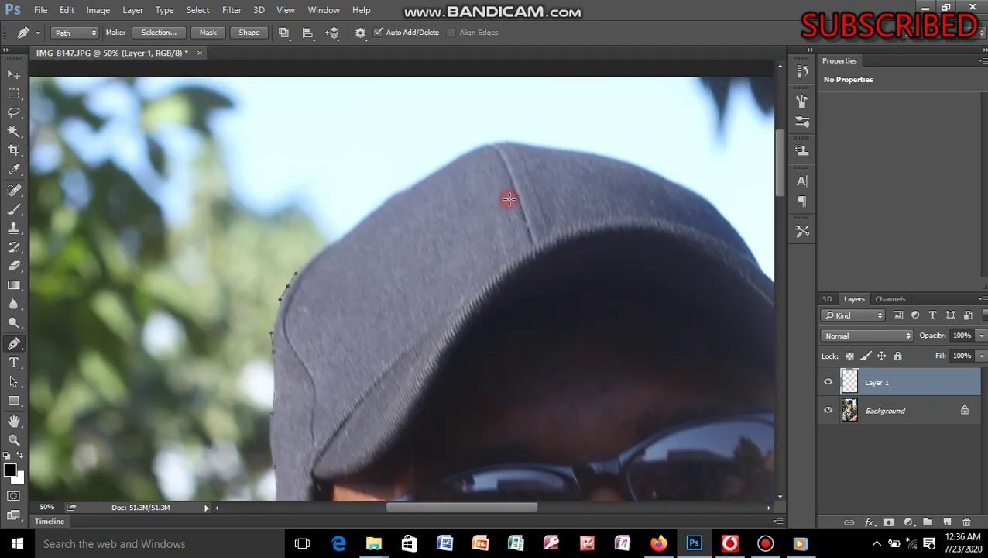
drag(326, 246, 340, 238)
click(344, 234)
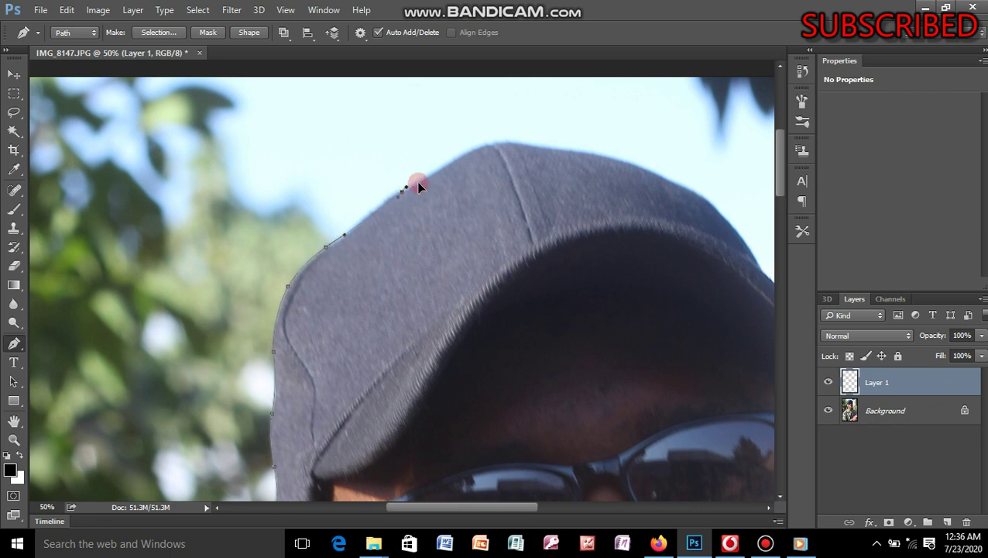
drag(421, 185, 420, 182)
click(466, 153)
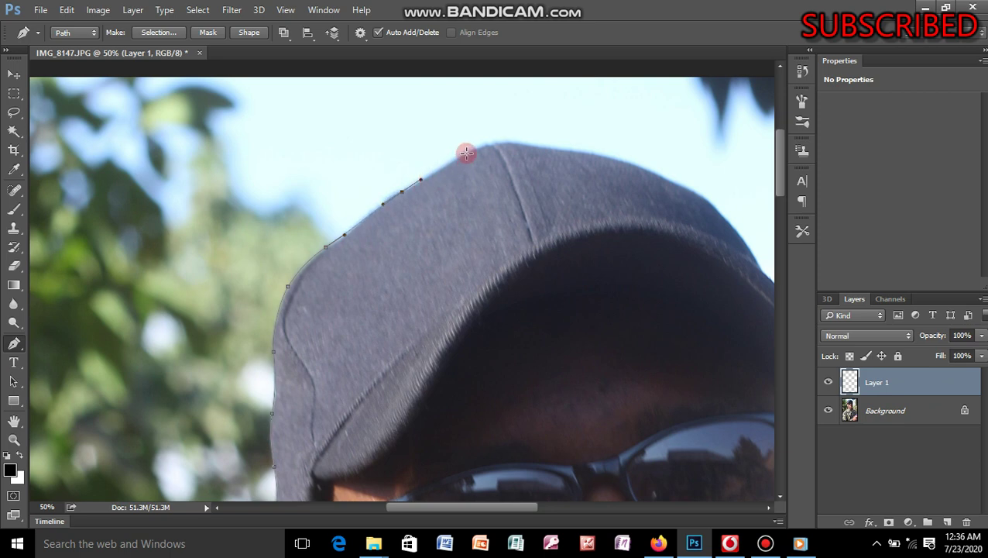
drag(467, 153, 555, 149)
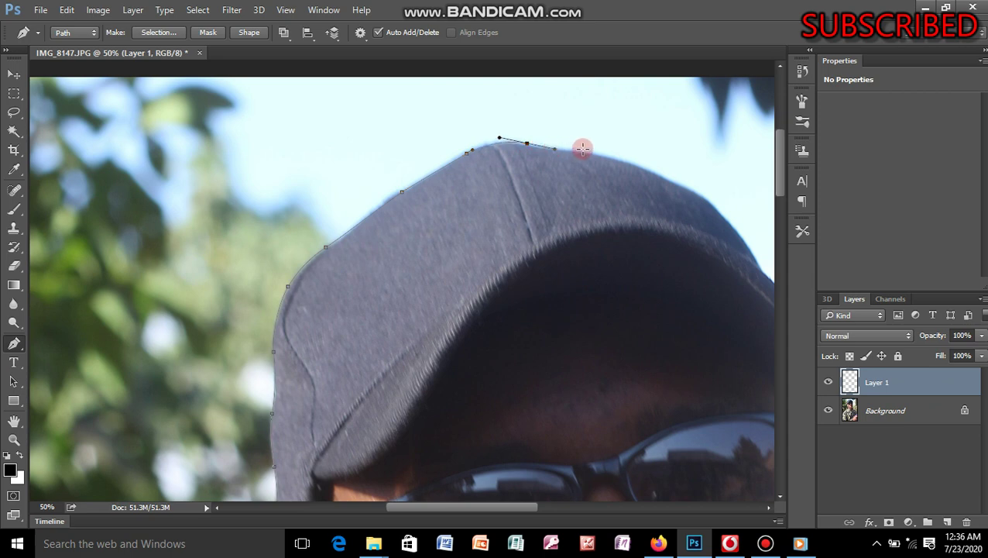
Continue the curved path down the cap's right side toward the brim, redoing one misplaced anchor.
drag(589, 153, 601, 154)
drag(435, 511, 472, 511)
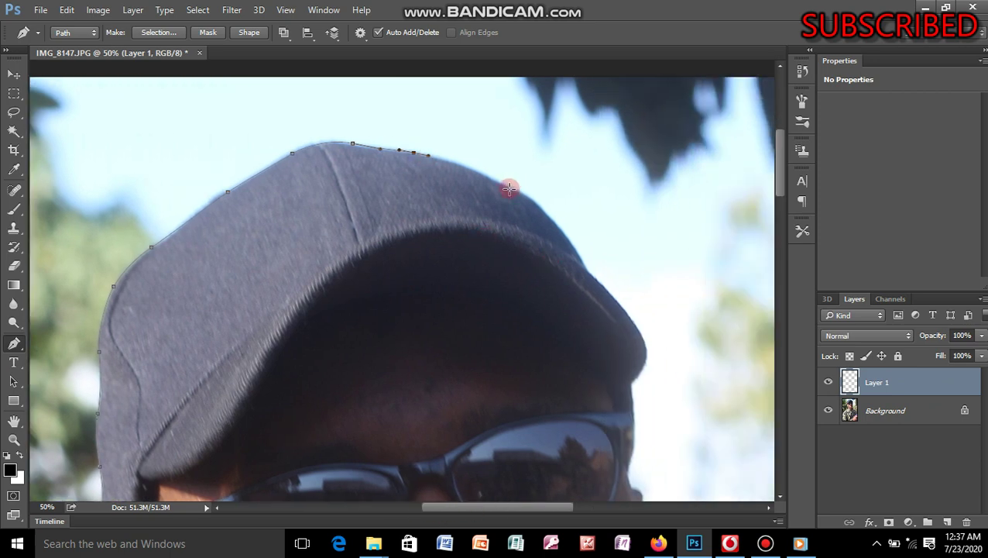
ctrl+click(513, 188)
drag(531, 199, 562, 234)
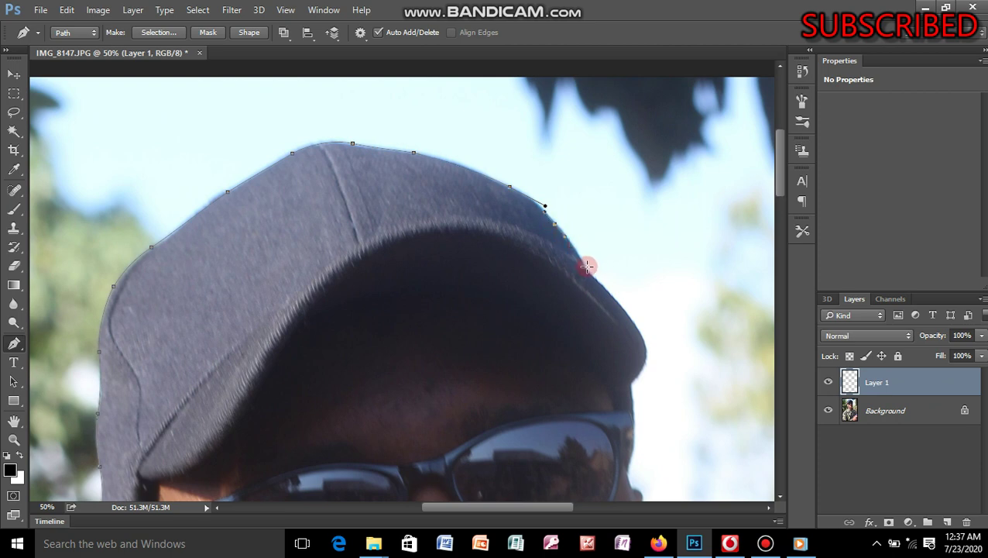
drag(587, 265, 638, 336)
drag(480, 504, 506, 515)
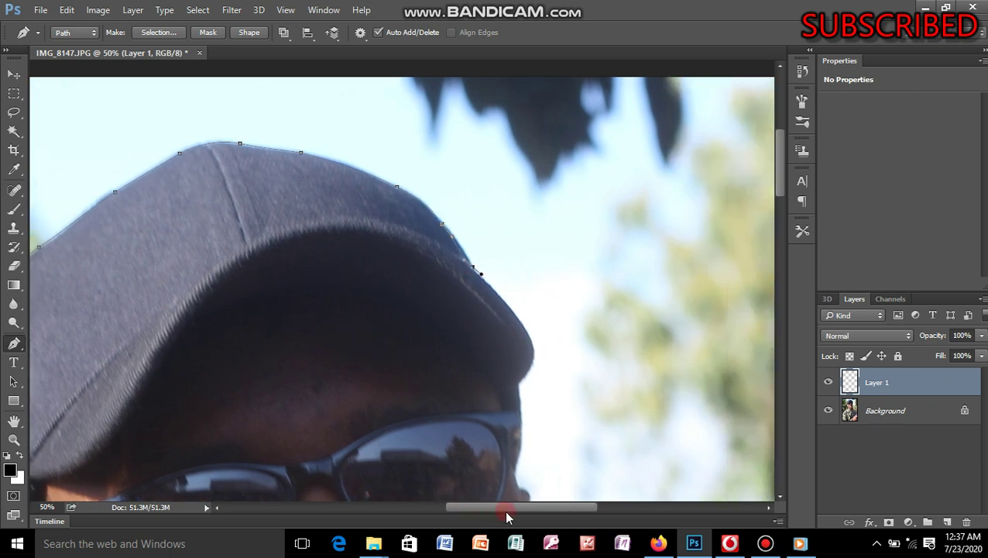
key(ctrl+z)
drag(472, 264, 480, 275)
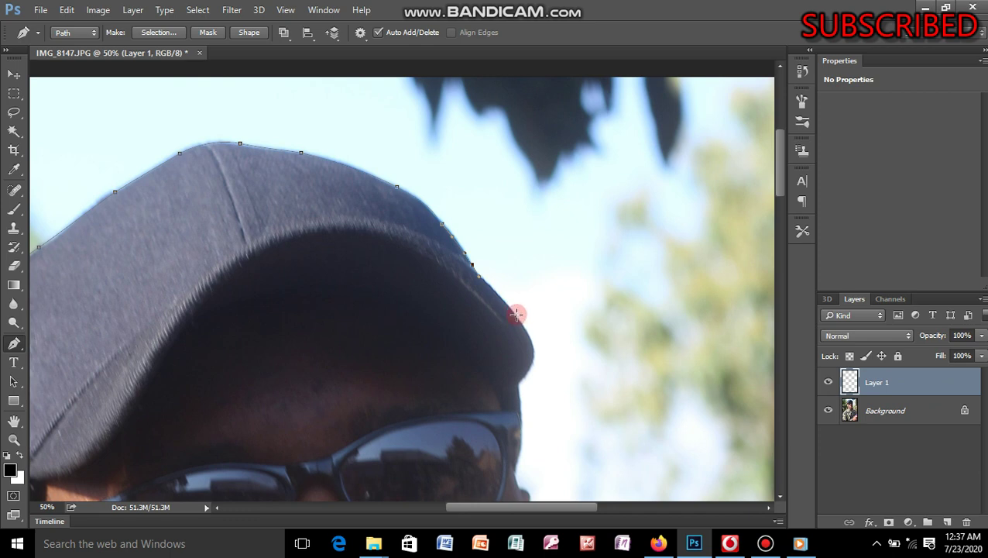
drag(516, 314, 522, 329)
drag(777, 188, 779, 217)
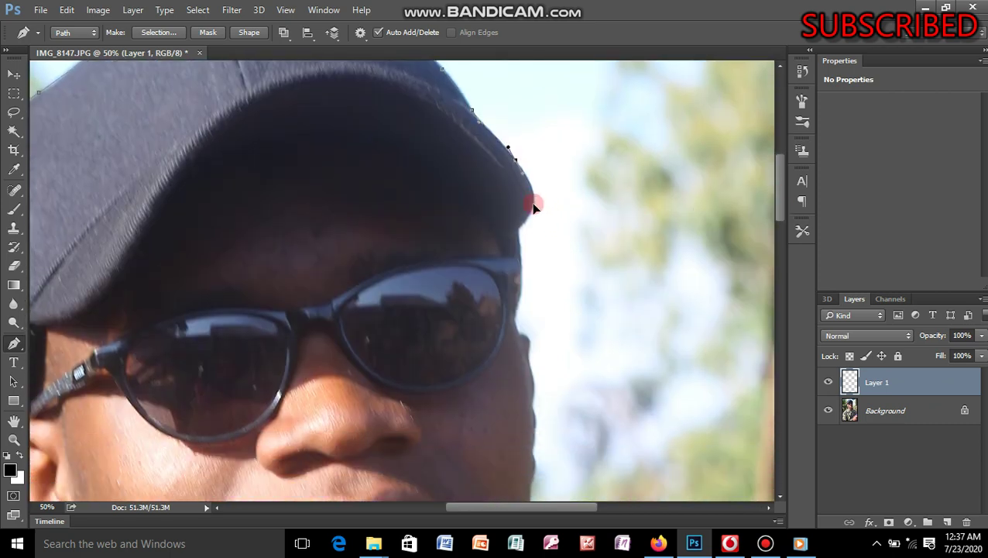
Add a curved anchor at the brim's right end and bend the path back up-left across the cap.
drag(534, 199, 517, 233)
key(ctrl)
drag(464, 180, 445, 161)
mouse_move(519, 254)
mouse_down()
mouse_move(505, 255)
mouse_move(490, 219)
mouse_up()
Try placing curved anchors under the brim, then undo those attempts.
drag(409, 152, 369, 144)
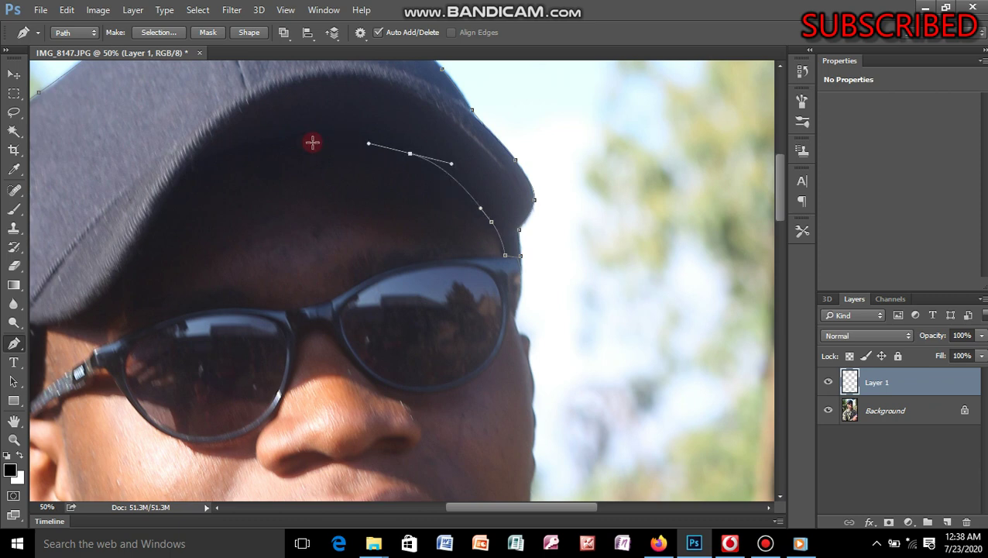
click(254, 141)
drag(238, 156, 199, 159)
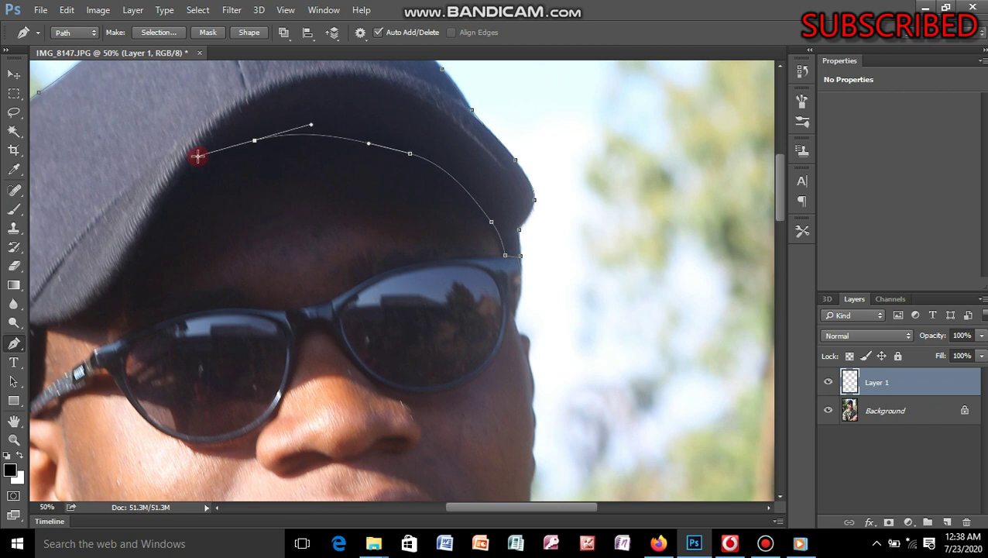
key(ctrl+z)
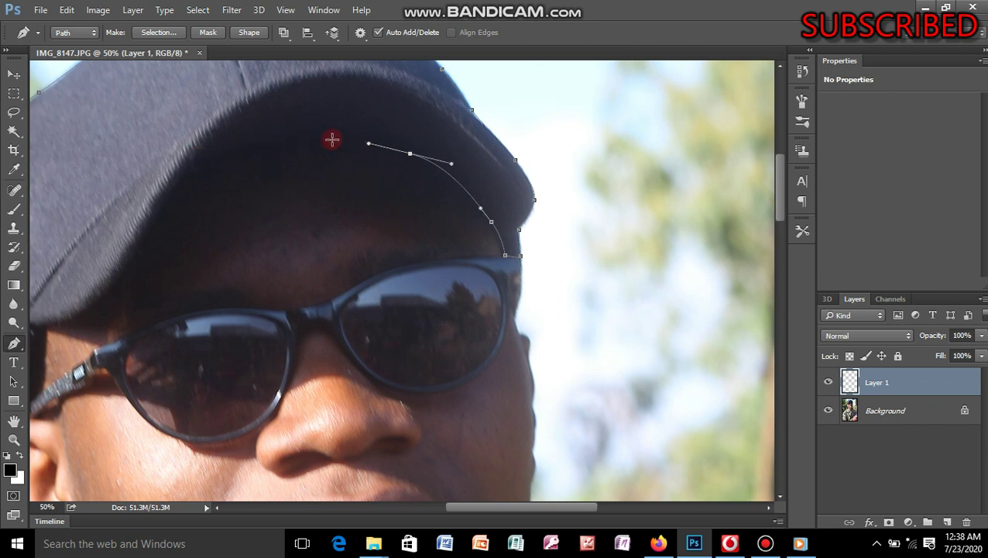
drag(329, 136, 307, 136)
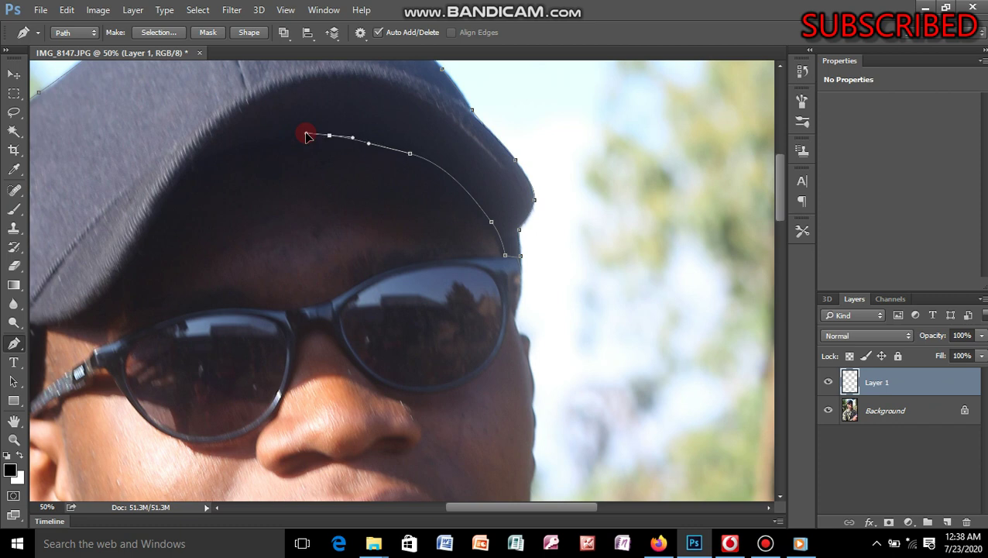
key(ctrl+z)
key(ctrl+z)
key(ctrl+alt+z)
key(ctrl+alt+z)
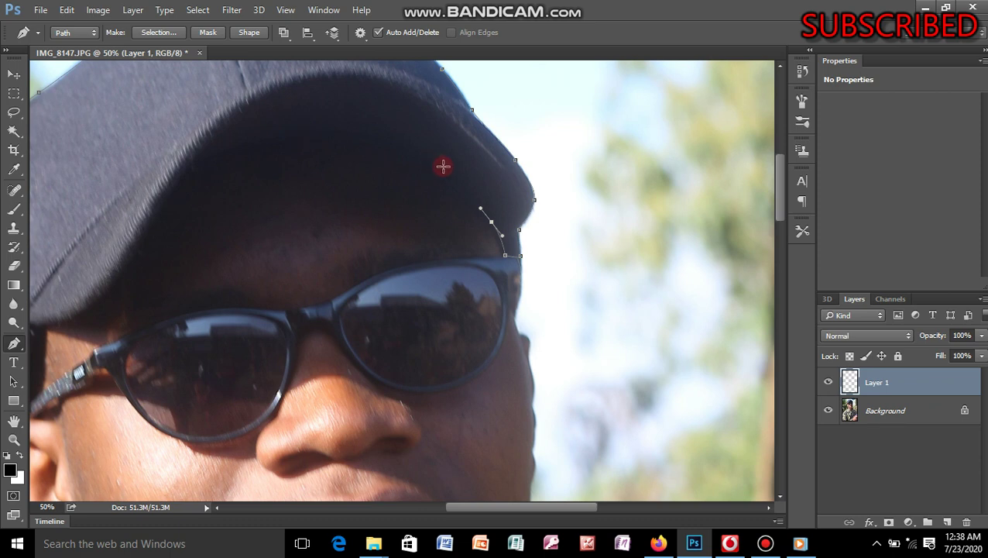
Redraw the curve along the brim's underside down to the cap's left edge by the glasses arm.
drag(443, 166, 417, 149)
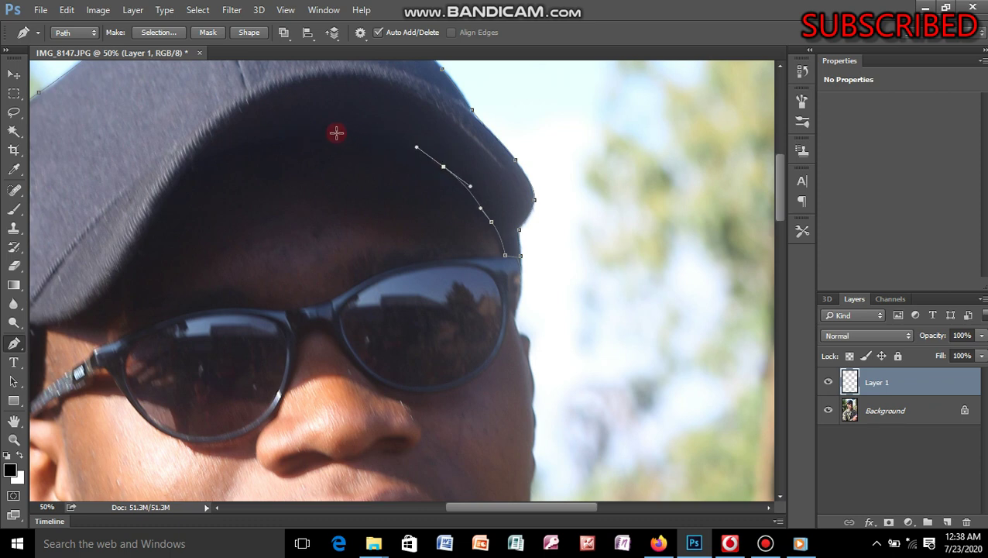
drag(336, 133, 312, 138)
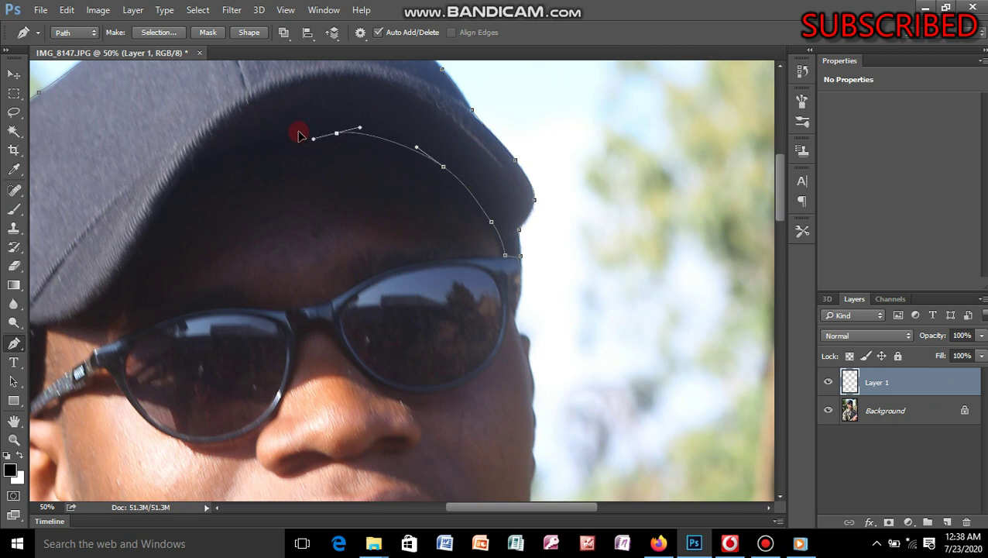
drag(219, 160, 189, 186)
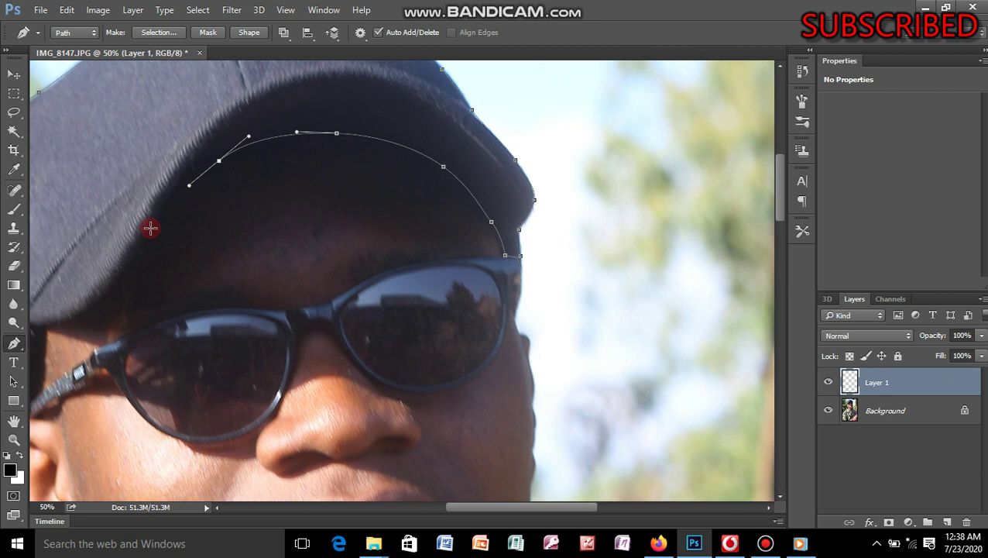
drag(151, 227, 143, 241)
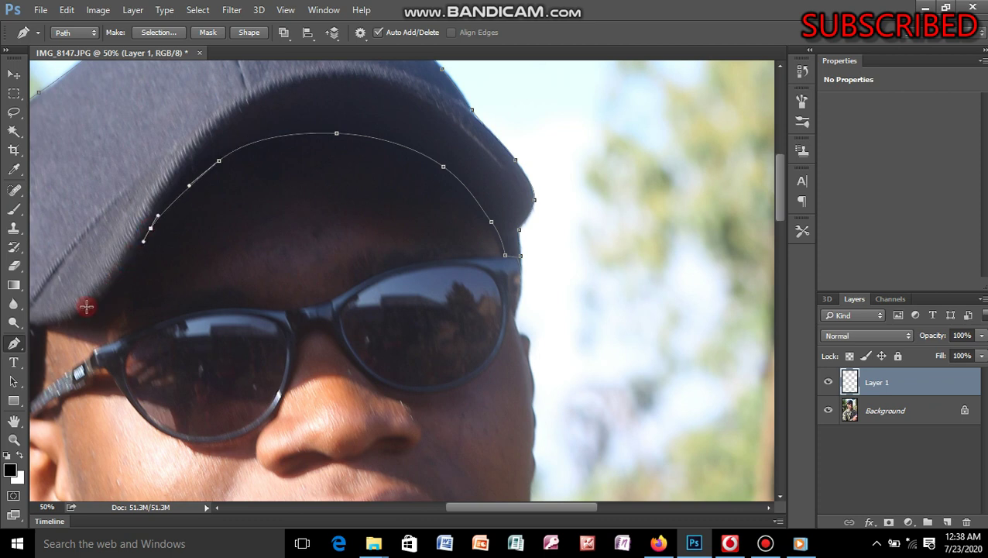
drag(532, 507, 482, 510)
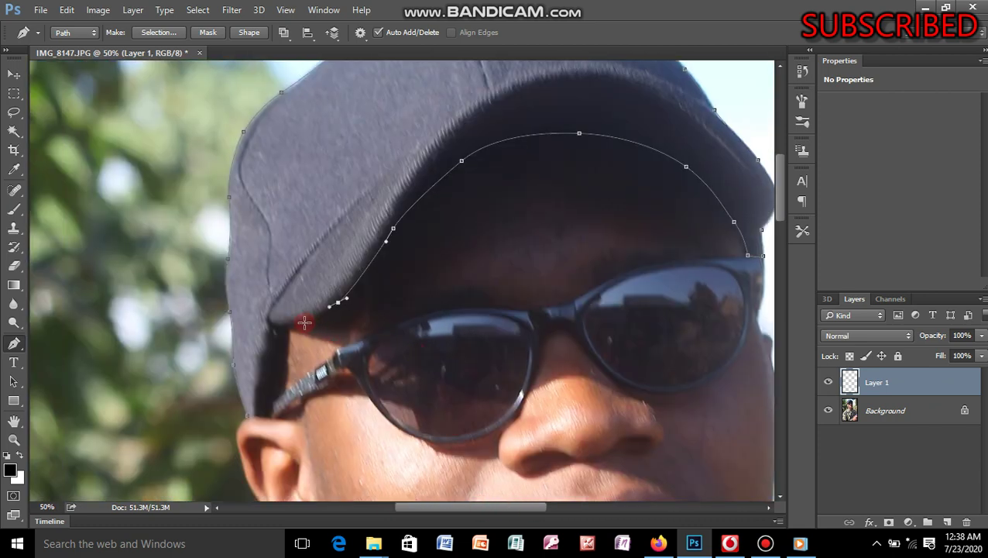
drag(299, 322, 274, 326)
click(266, 322)
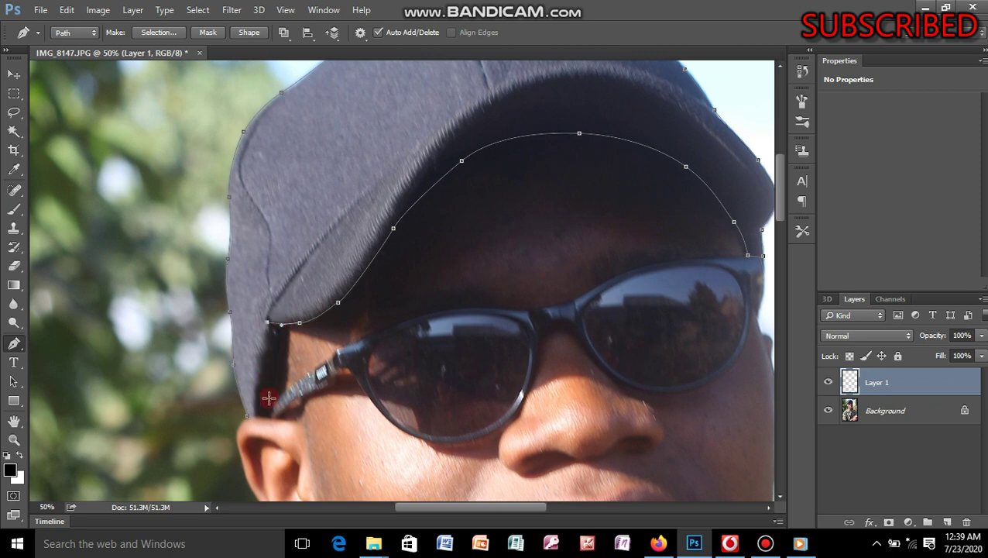